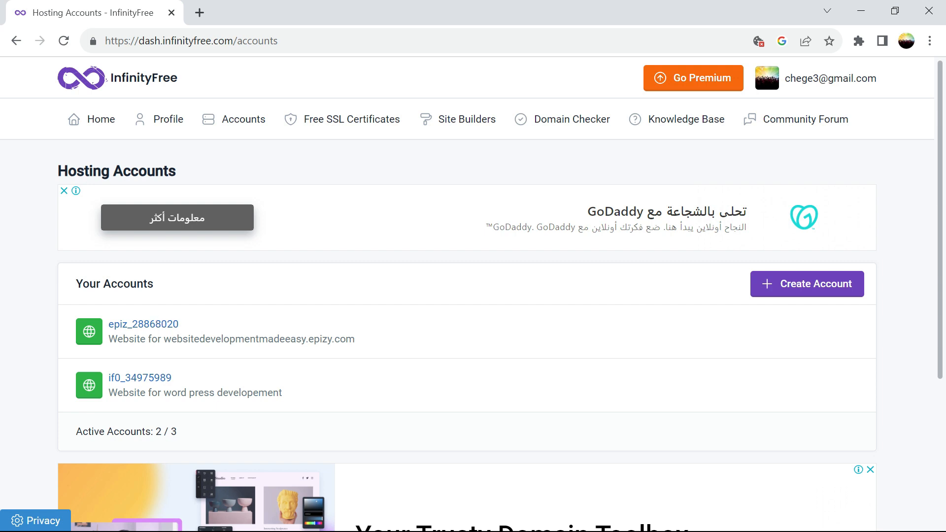
Open the WordPress hosting account and launch its Softaculous installer in a new tab.
left_click(138, 385)
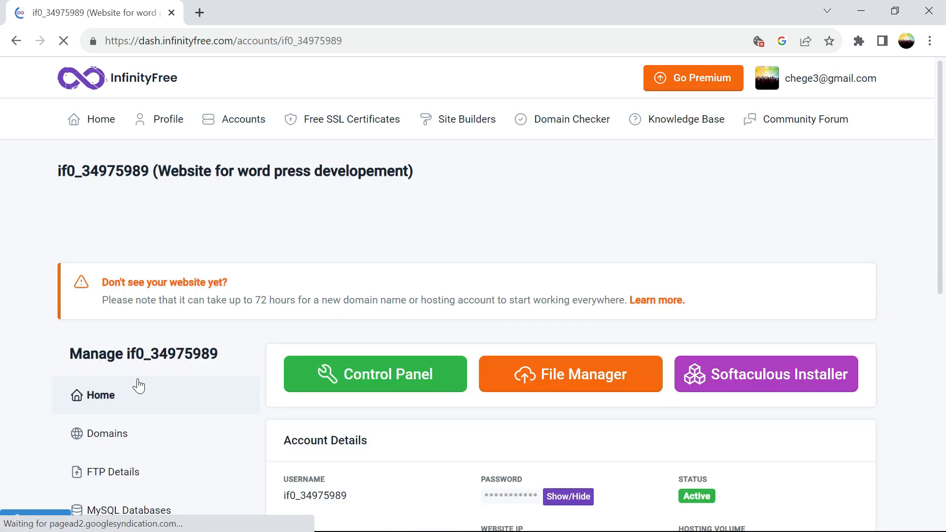
left_click(726, 373)
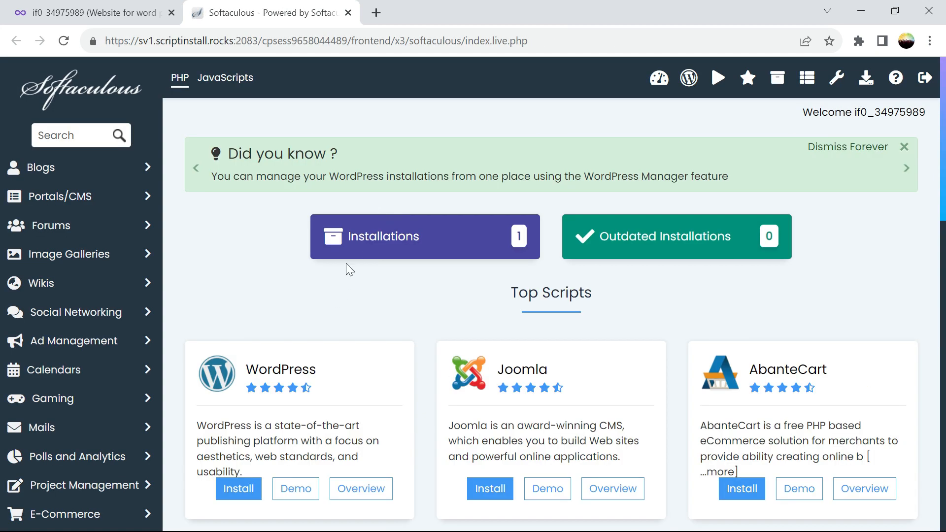
List all Softaculous installations and open the wpdevmasters.great-site.net WordPress site in a new tab.
left_click(377, 248)
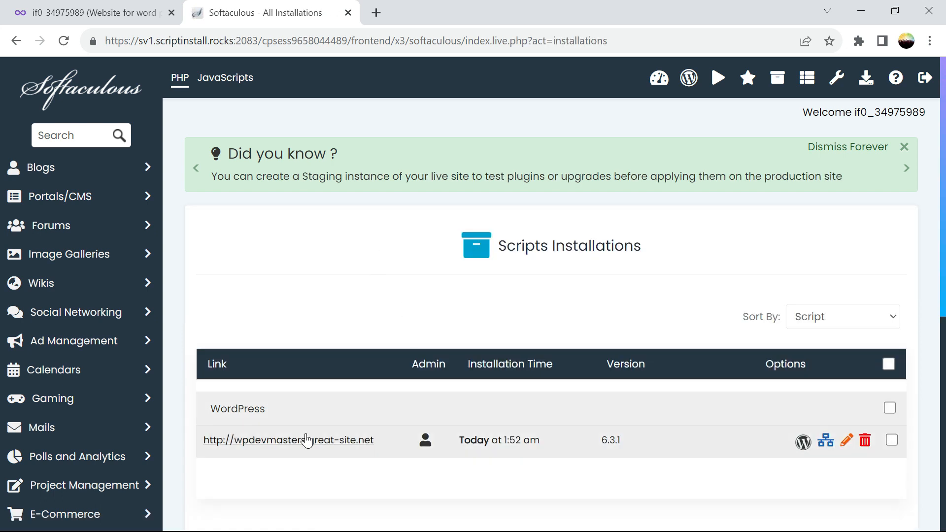
left_click(287, 441)
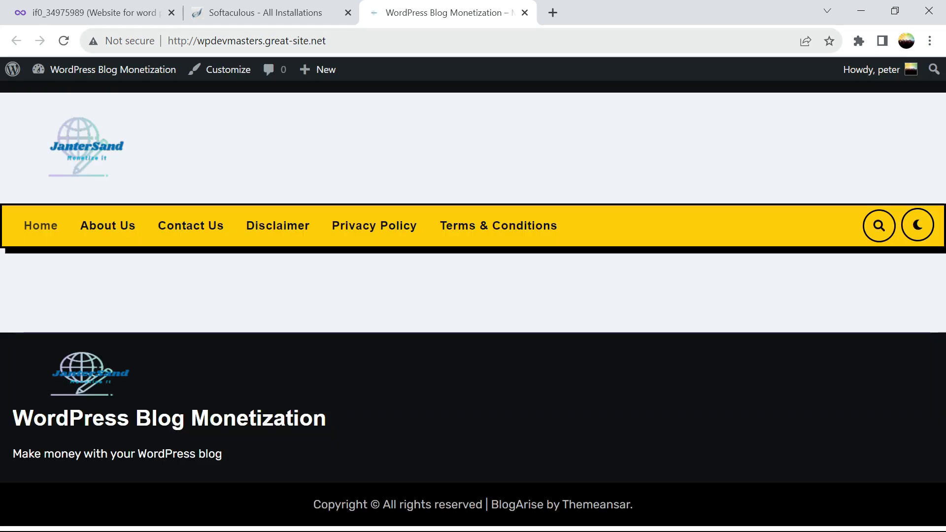
left_click(271, 14)
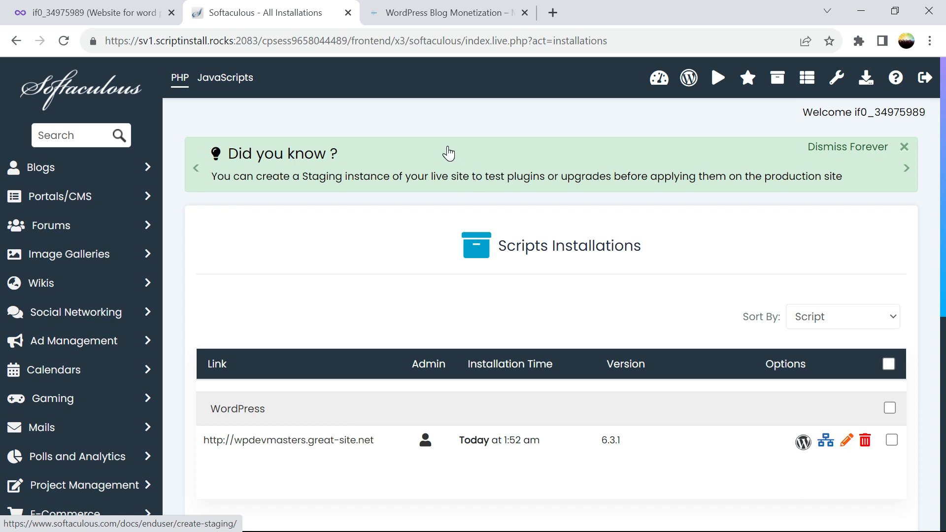
Confirm the site's connection shows Not secure, then return to the hosting account page.
left_click(394, 12)
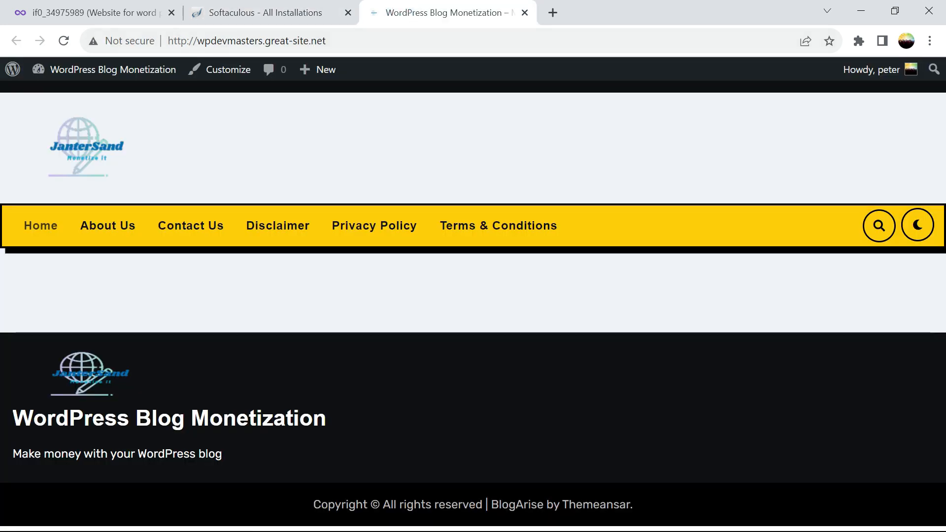
left_click(140, 46)
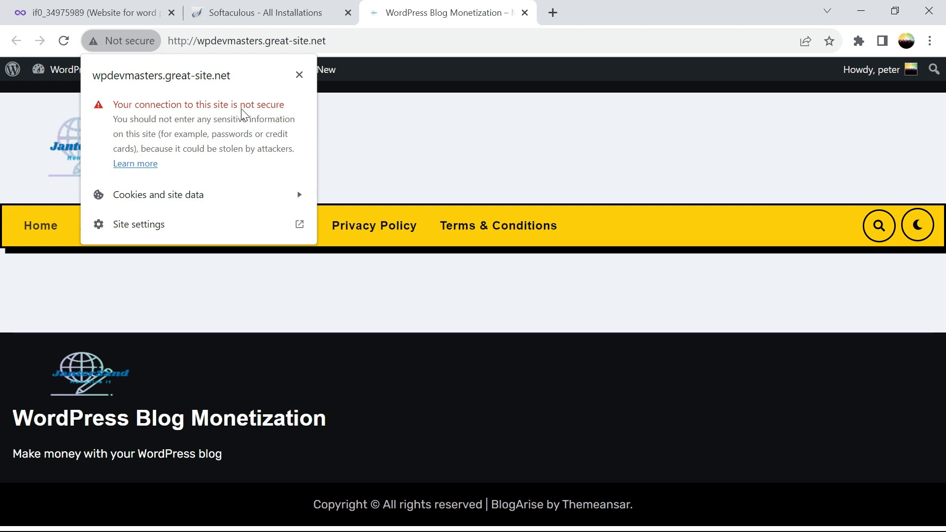
left_click(362, 118)
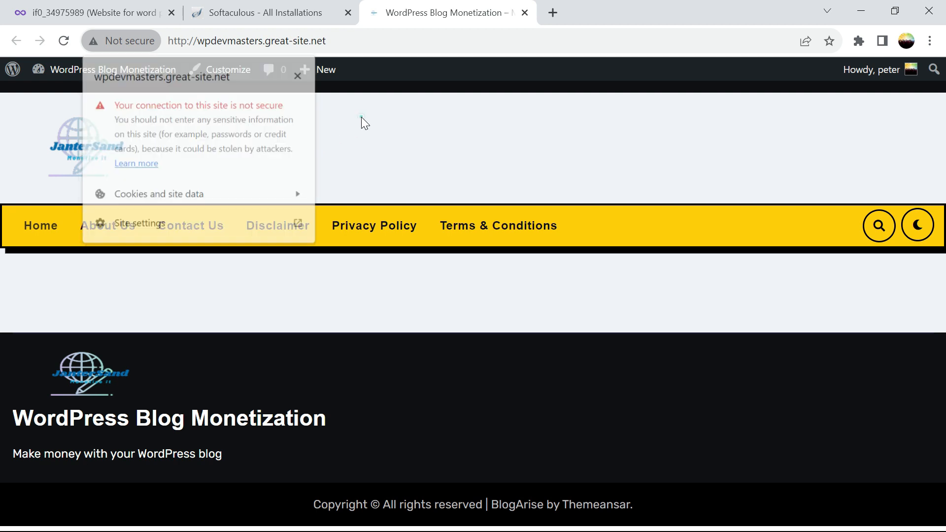
left_click(69, 12)
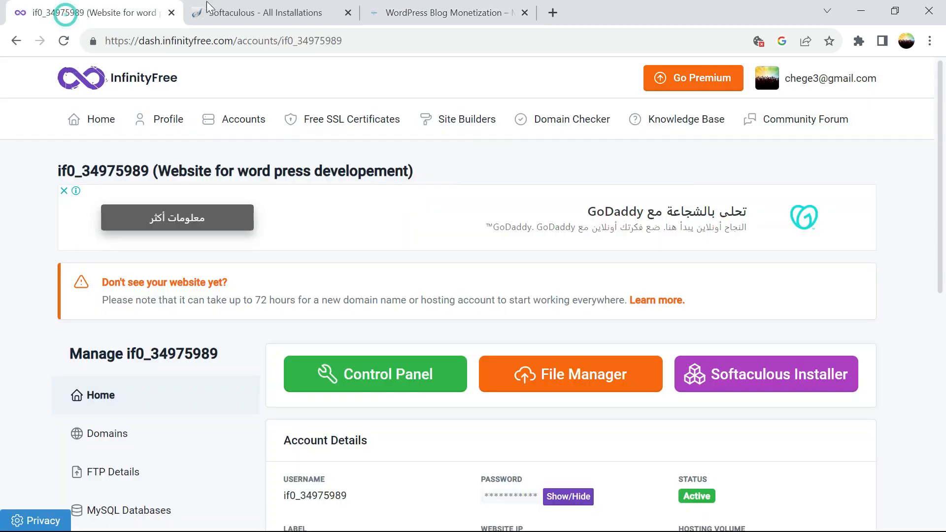
Close the Softaculous tab and start ordering a new free SSL certificate.
left_click(348, 13)
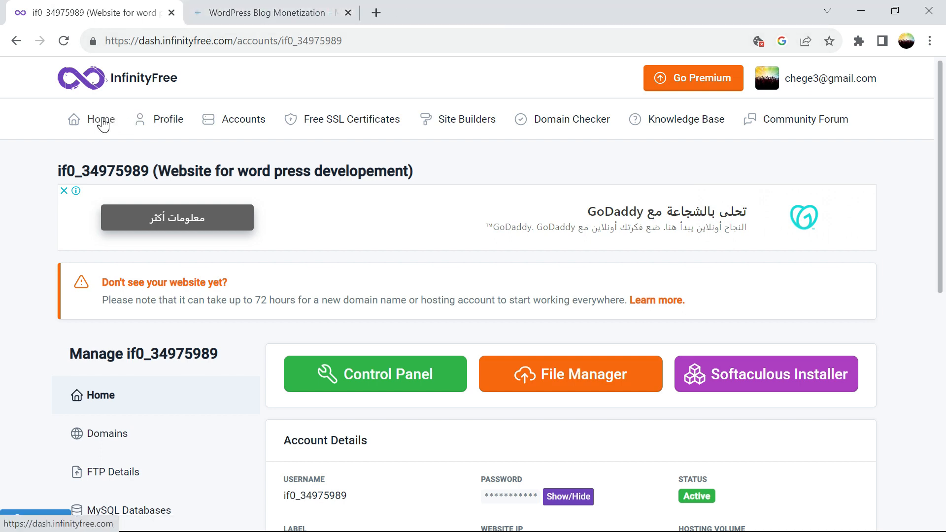
left_click(344, 126)
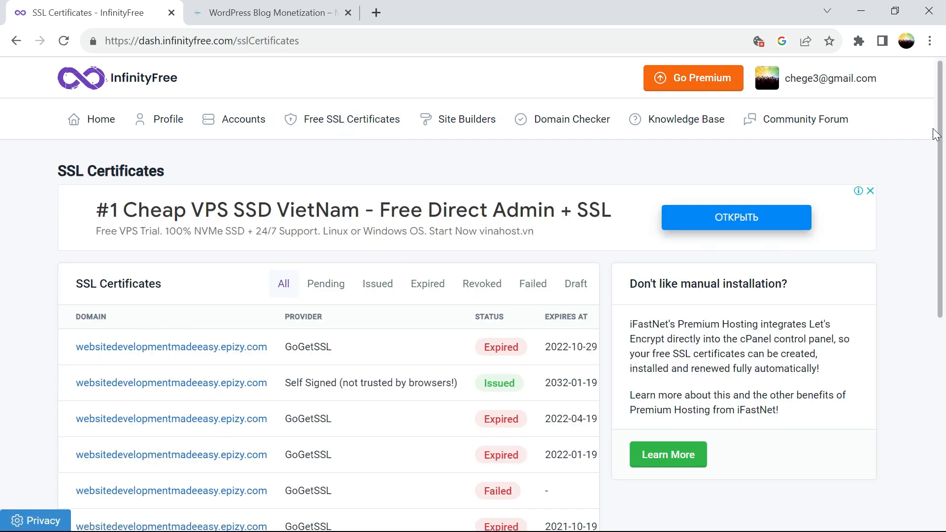
scroll(2, 389, "down", 8)
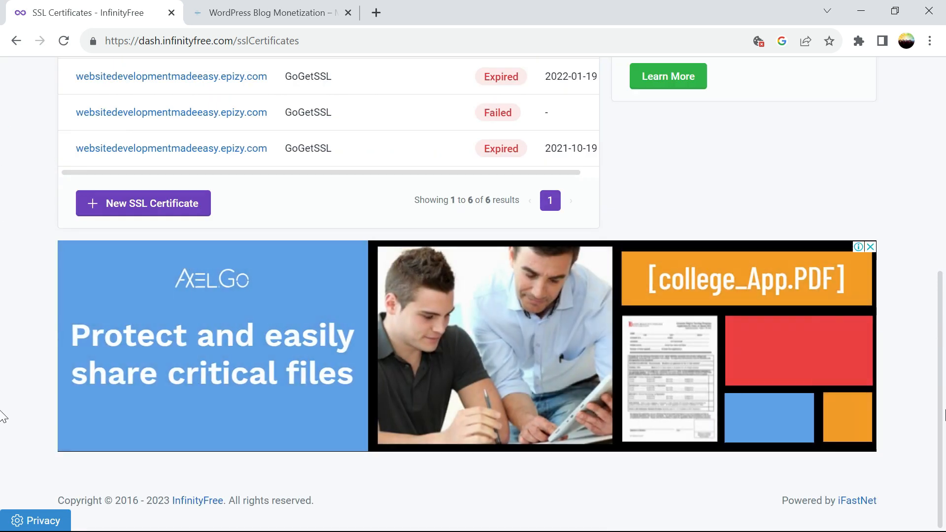
left_click(175, 209)
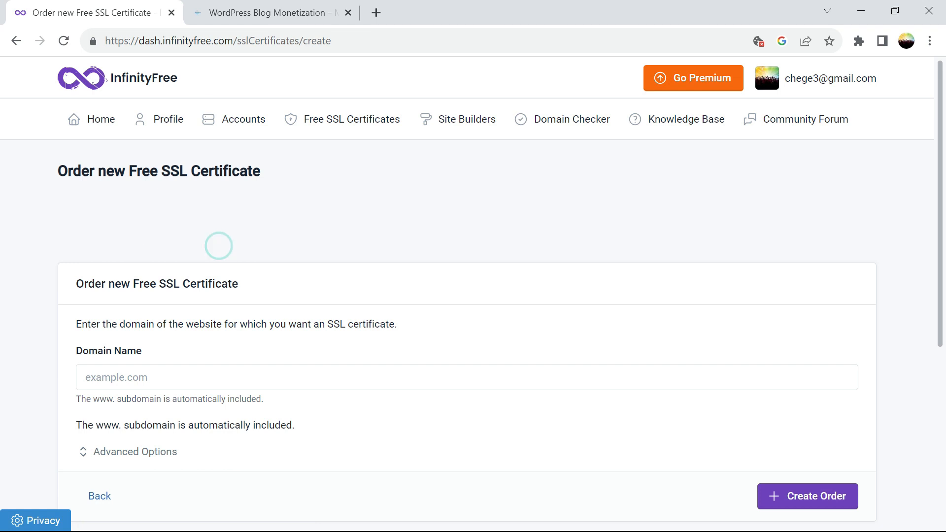
Copy wpdevmasters.great-site.net from the site's address bar into the order's Domain Name field.
left_click(244, 13)
mouse_move(112, 70)
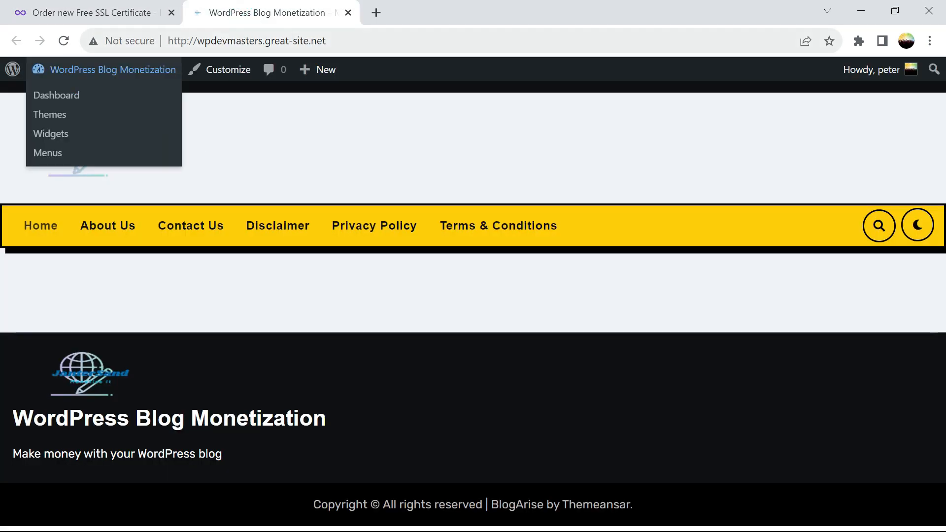
left_click_drag(196, 40, 325, 41)
key("ctrl+c")
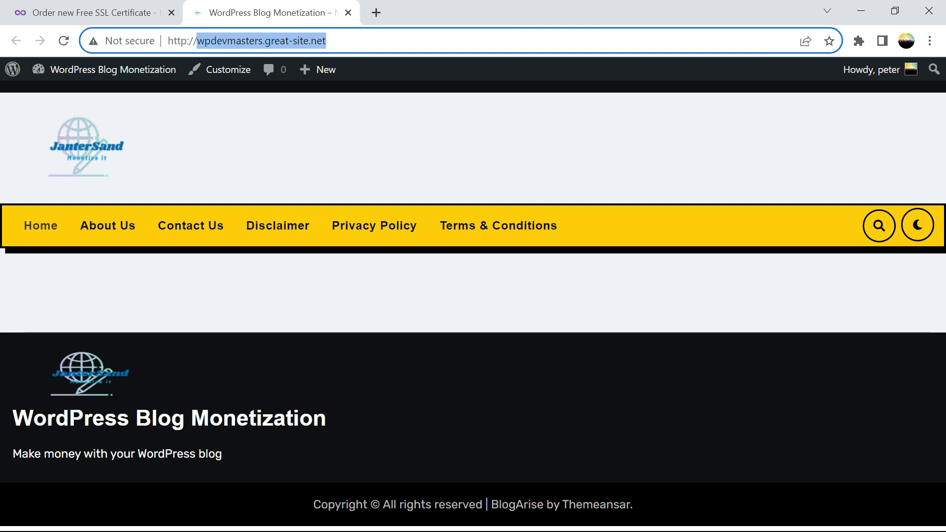
left_click(134, 7)
left_click(163, 374)
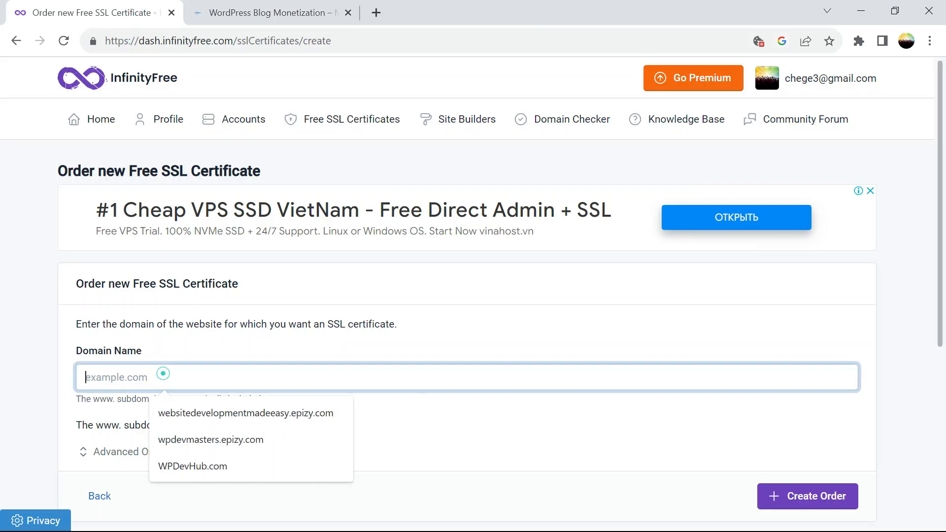
key("ctrl+v")
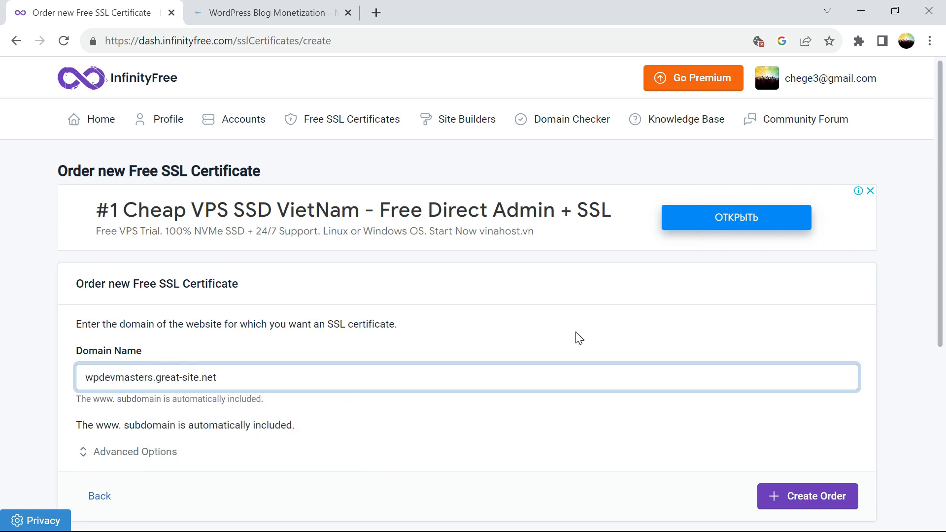
Choose GoGetSSL as the SSL provider under Advanced Options.
scroll(942, 224, "down", 3)
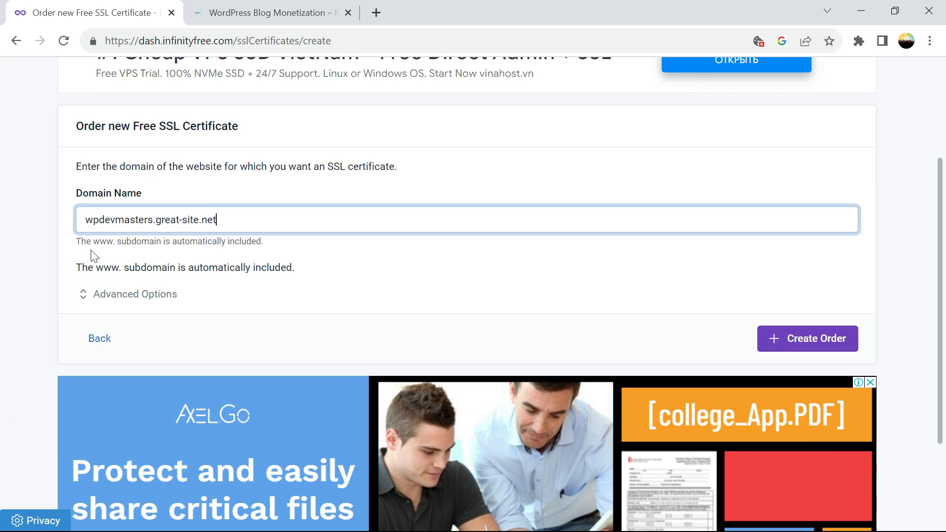
left_click(89, 299)
left_click(134, 342)
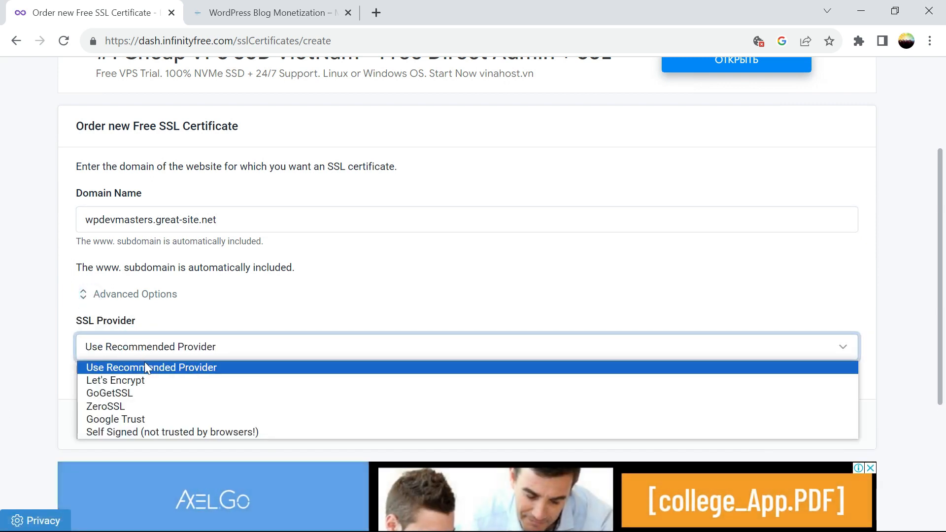
left_click(131, 393)
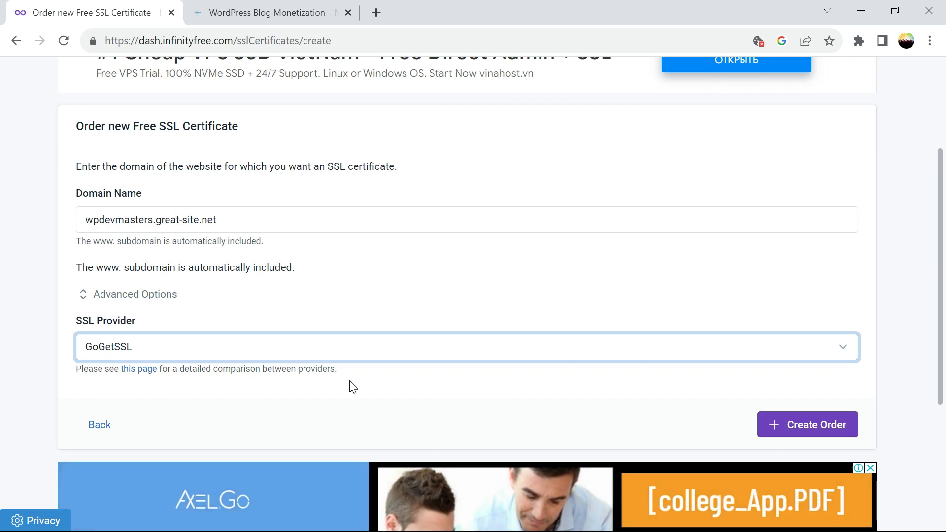
Create the GoGetSSL order for wpdevmasters.great-site.net and add its verification CNAME records automatically.
left_click(776, 427)
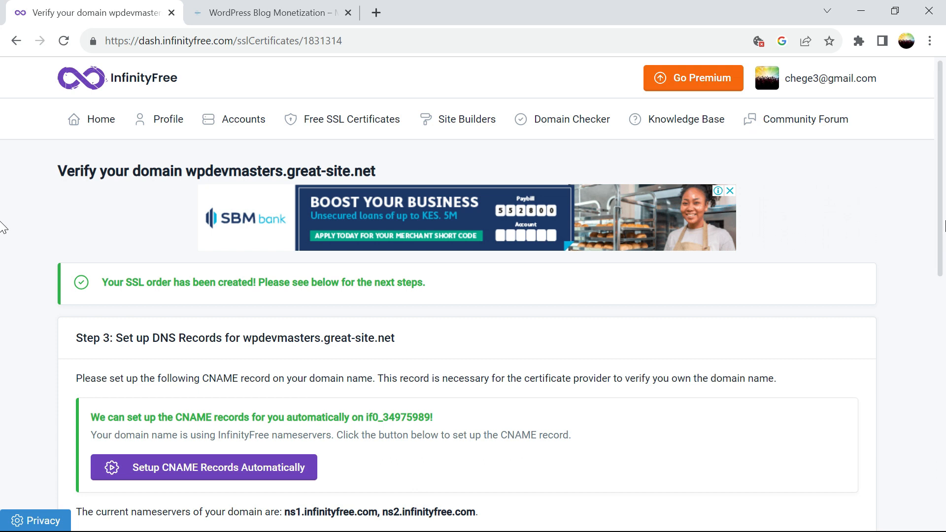
left_click_drag(939, 161, 945, 267)
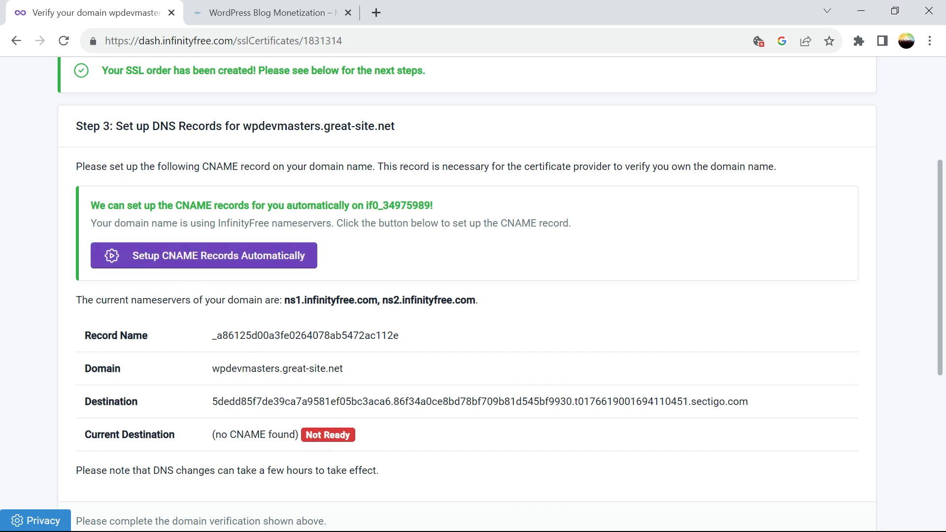
left_click(221, 263)
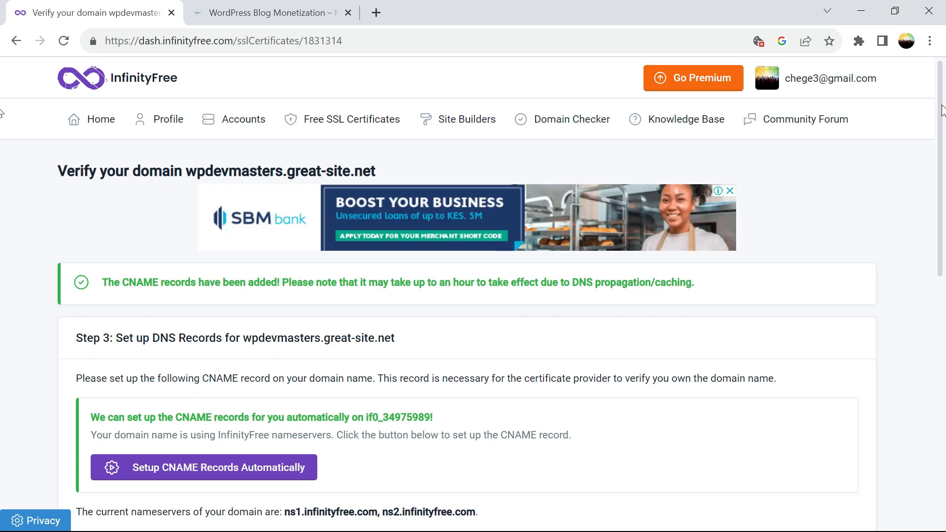
left_click_drag(941, 110, 944, 226)
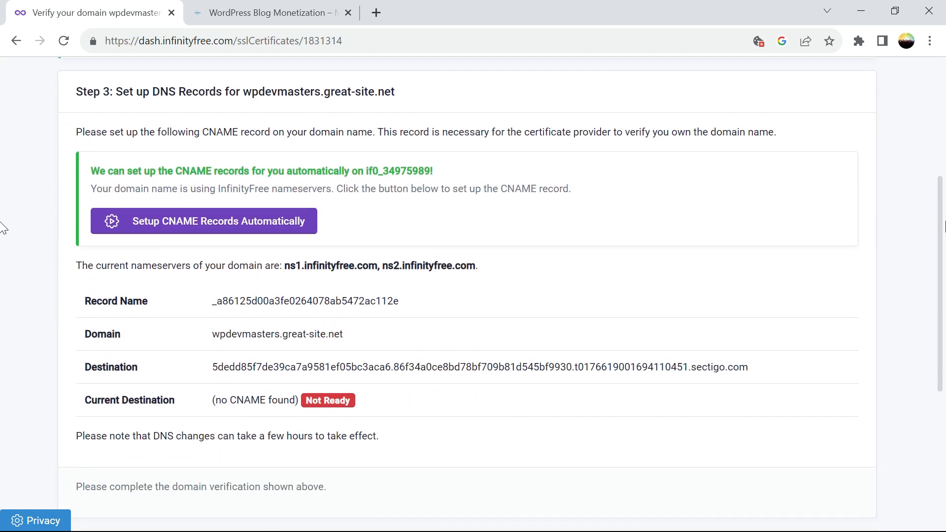
Retry the automatic CNAME record setup and scroll through the verify page.
left_click(202, 226)
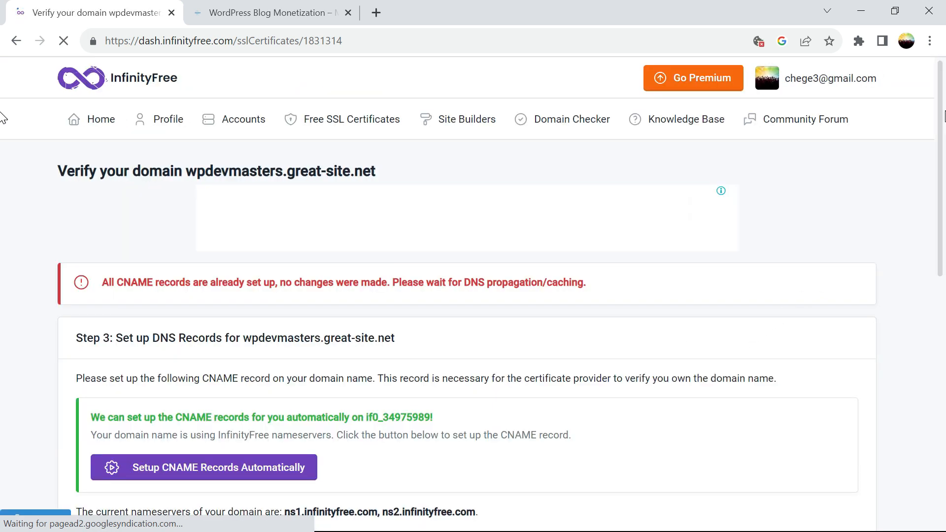
scroll(1, 118, "down", 8)
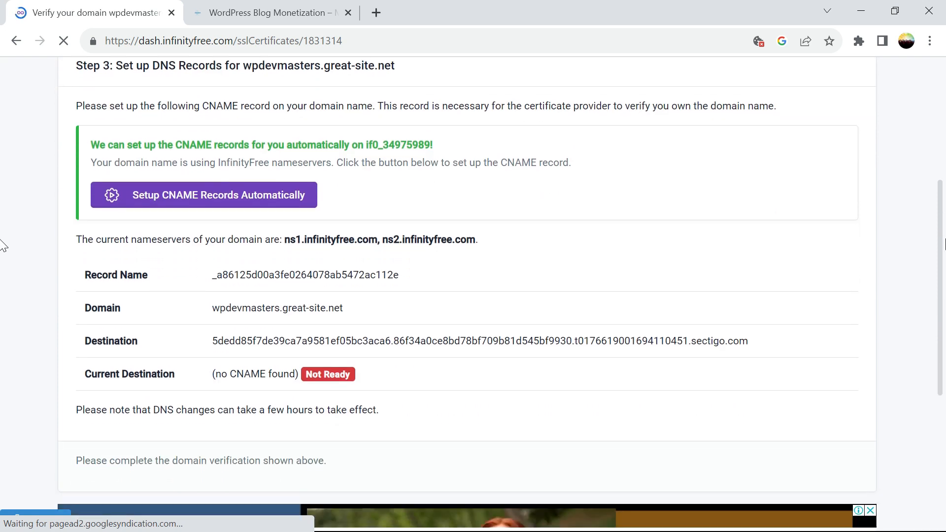
scroll(1, 321, "down", 2)
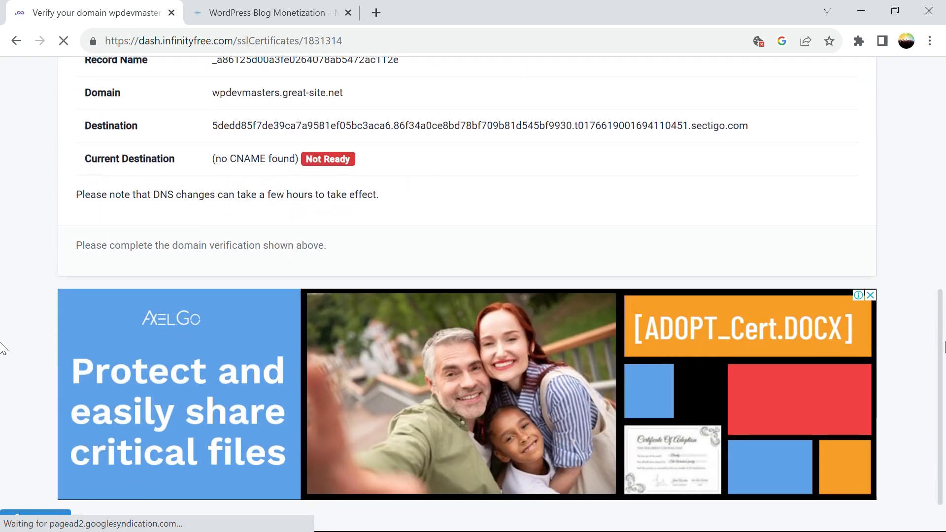
scroll(1, 354, "down", 1)
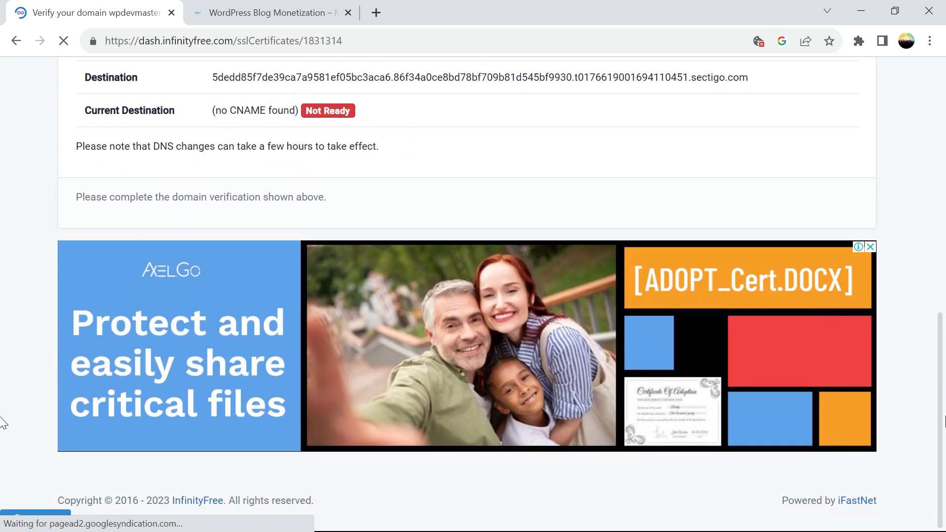
scroll(253, 249, "up", 11)
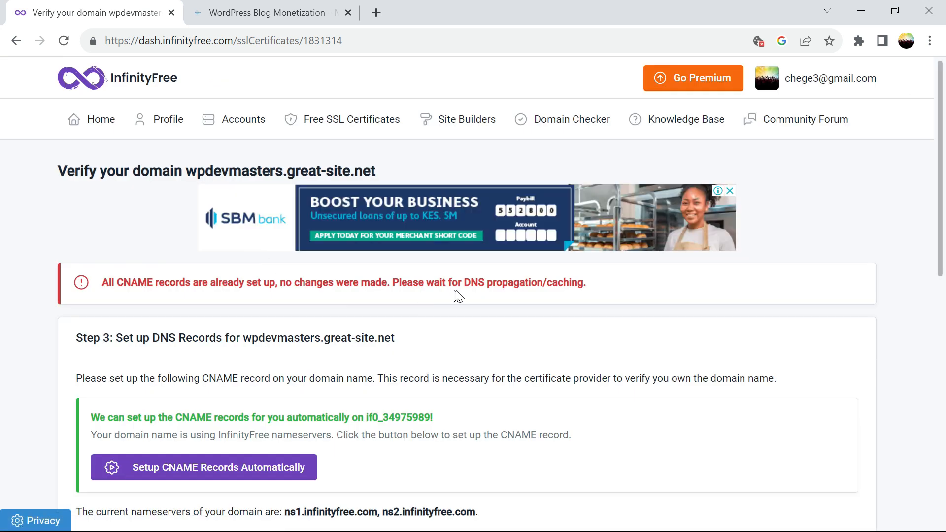
Review the DNS propagation notice, then open the SSL certificates list showing the Pending certificate.
left_click_drag(609, 289, 464, 283)
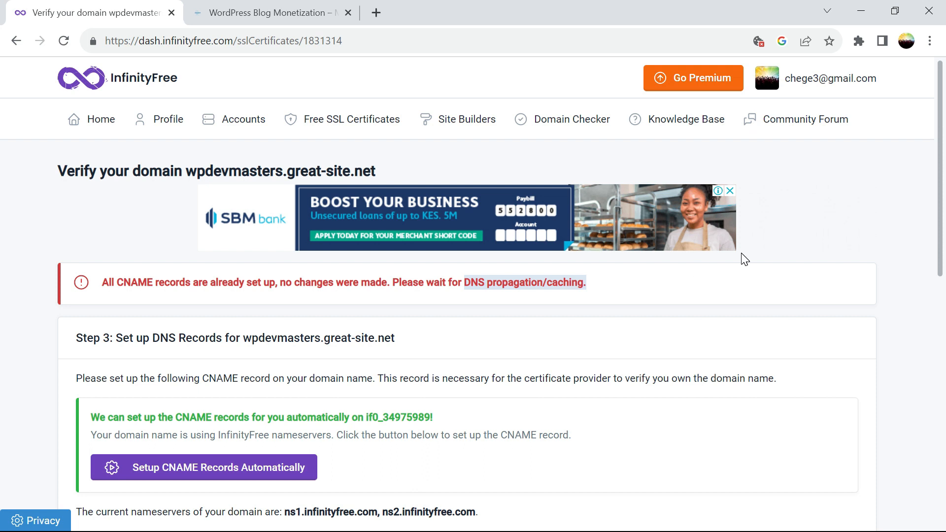
left_click_drag(935, 182, 944, 294)
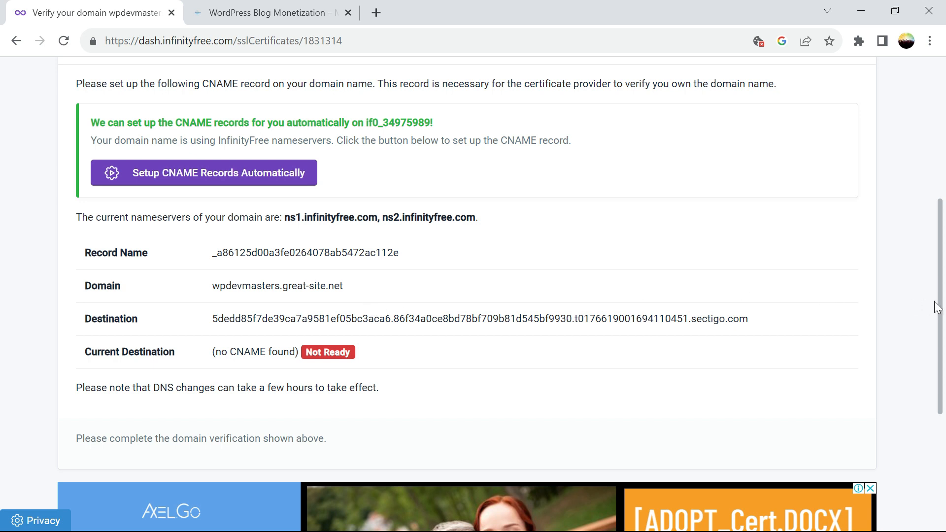
left_click_drag(940, 300, 914, 168)
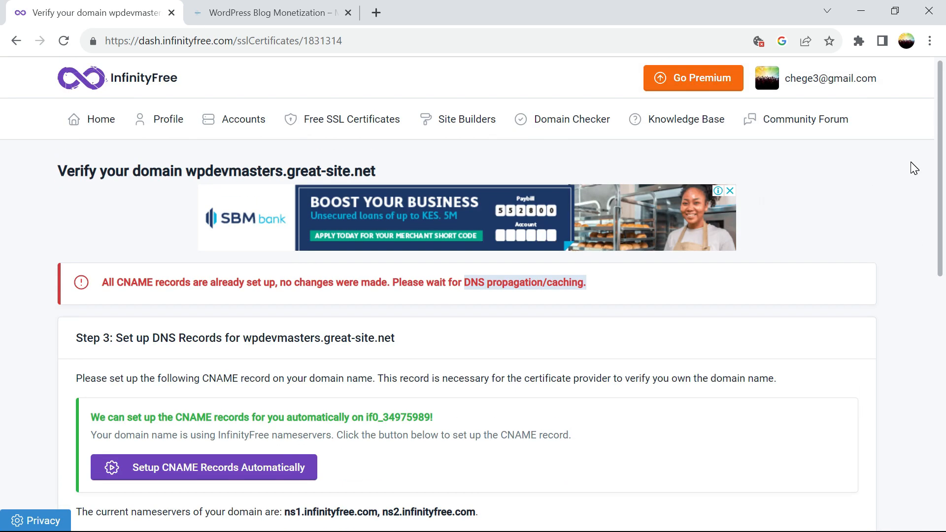
left_click(318, 119)
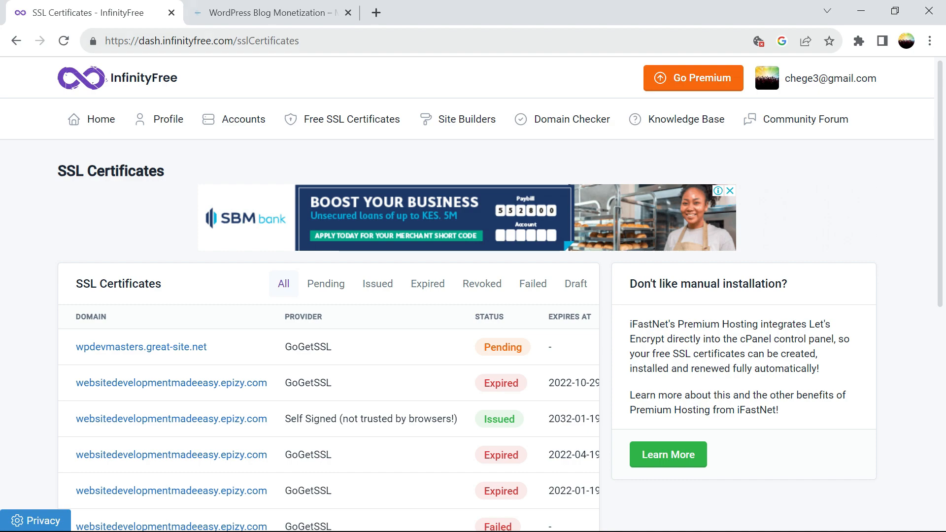
Close the WordPress site tab and a stray new tab, leaving the verification page.
left_click(247, 13)
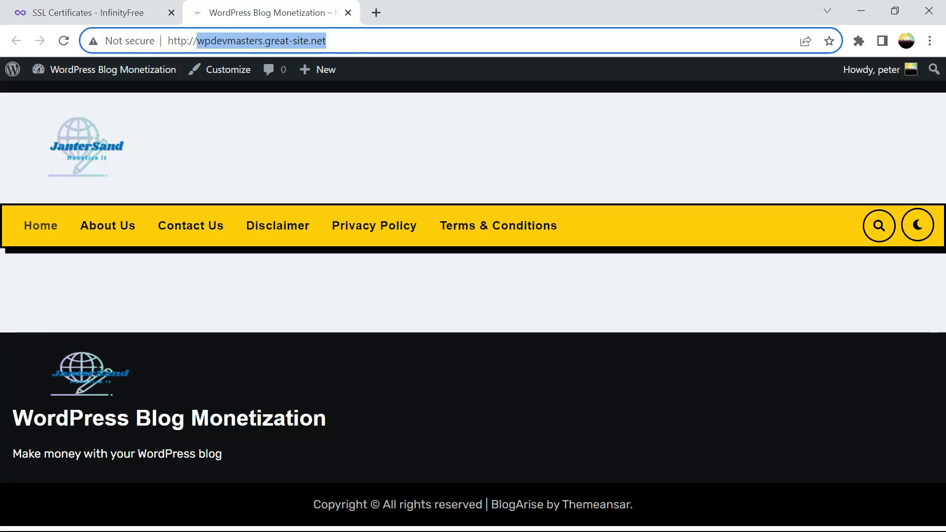
left_click(377, 13)
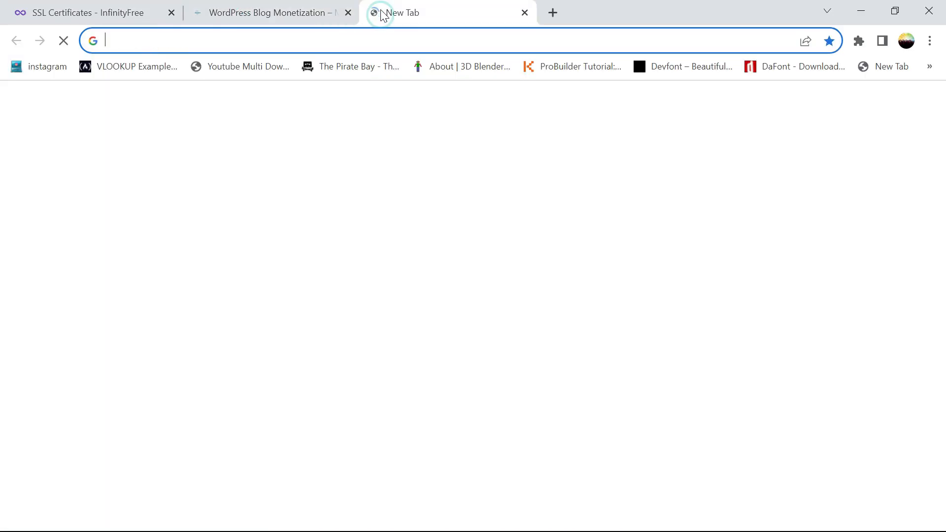
left_click(525, 13)
key("ctrl+w")
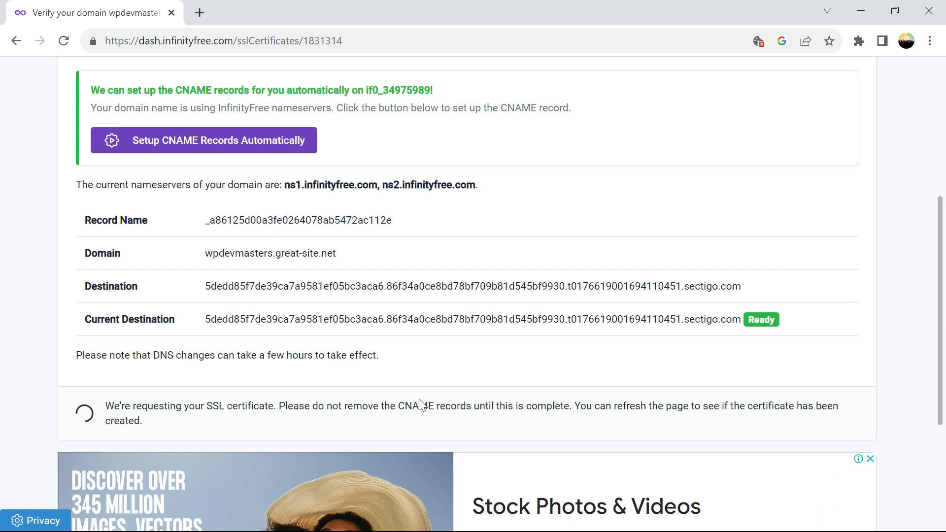
mouse_move(941, 281)
left_mouse_down()
mouse_move(944, 311)
mouse_move(929, 275)
left_mouse_up()
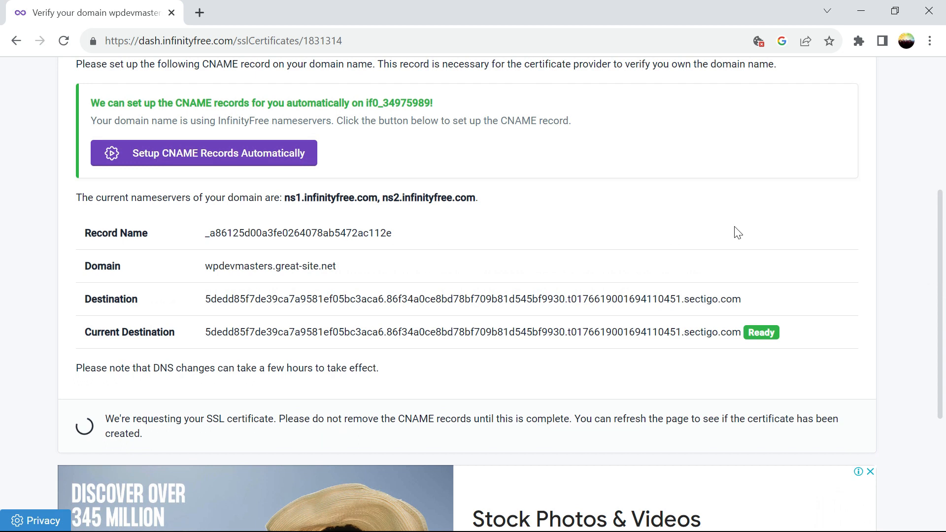
left_click(65, 41)
left_click(63, 45)
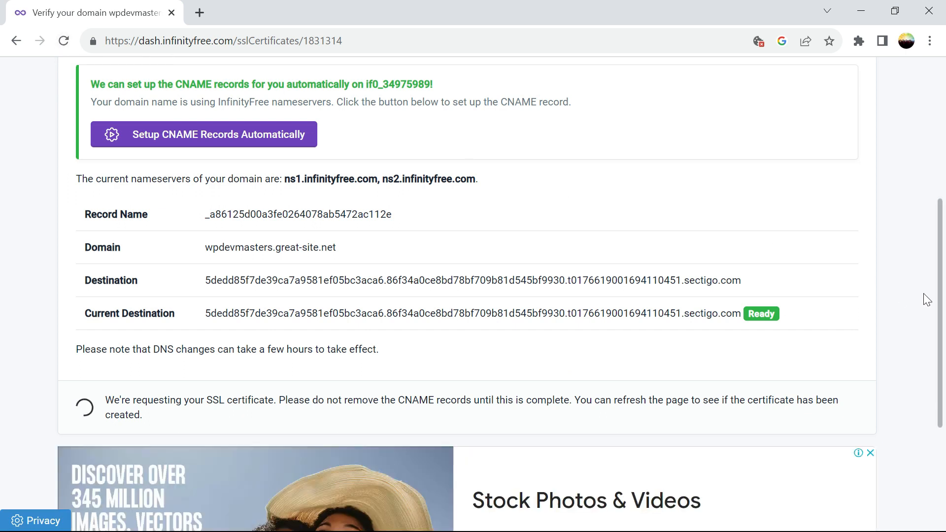
scroll(943, 294, "up", 5)
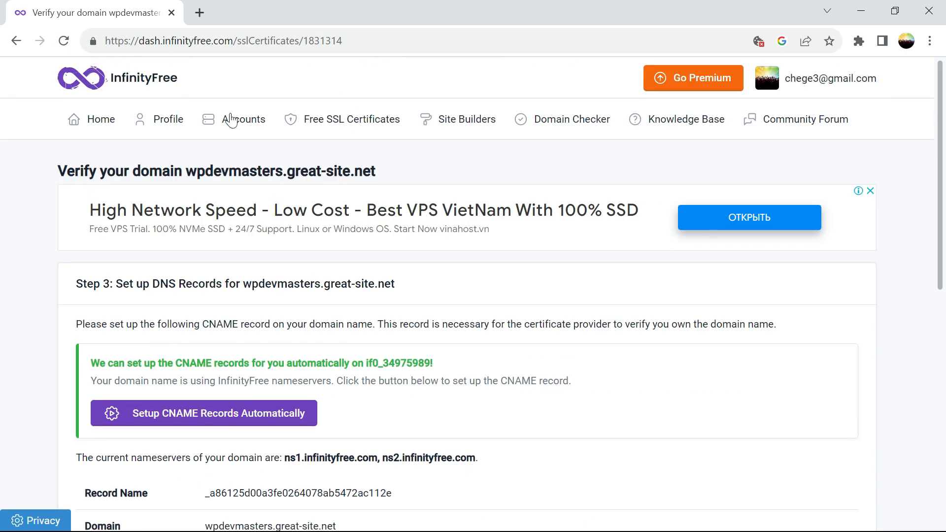
Open the account's control panel in a new tab, then reopen the wpdevmasters.great-site.net verification page.
left_click(214, 125)
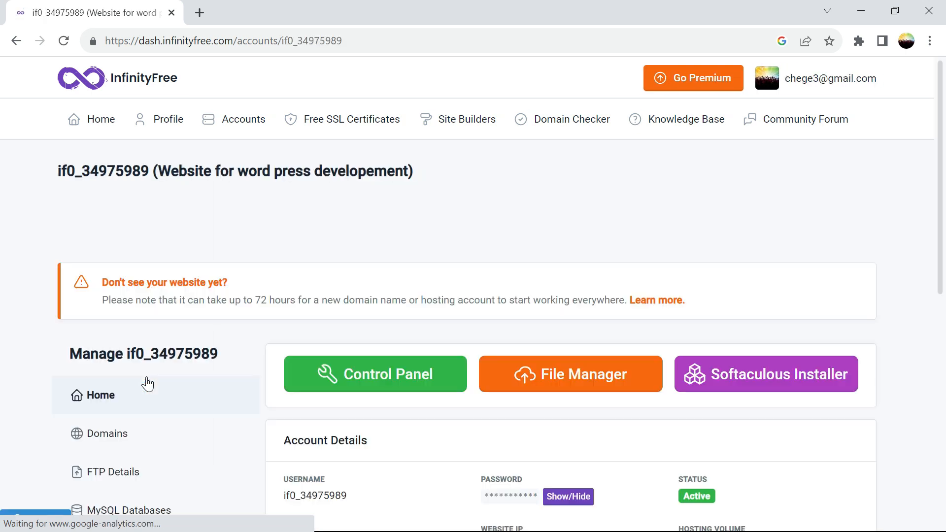
left_click(392, 381)
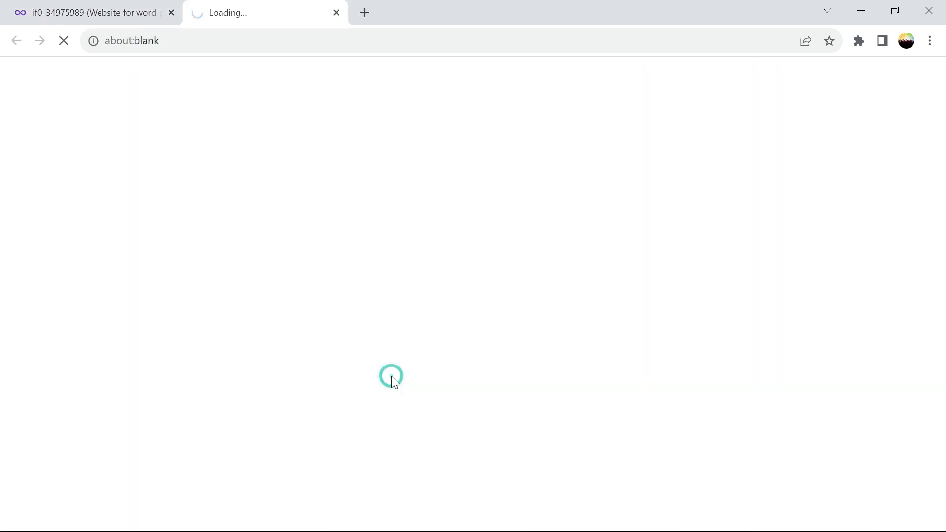
left_click(83, 13)
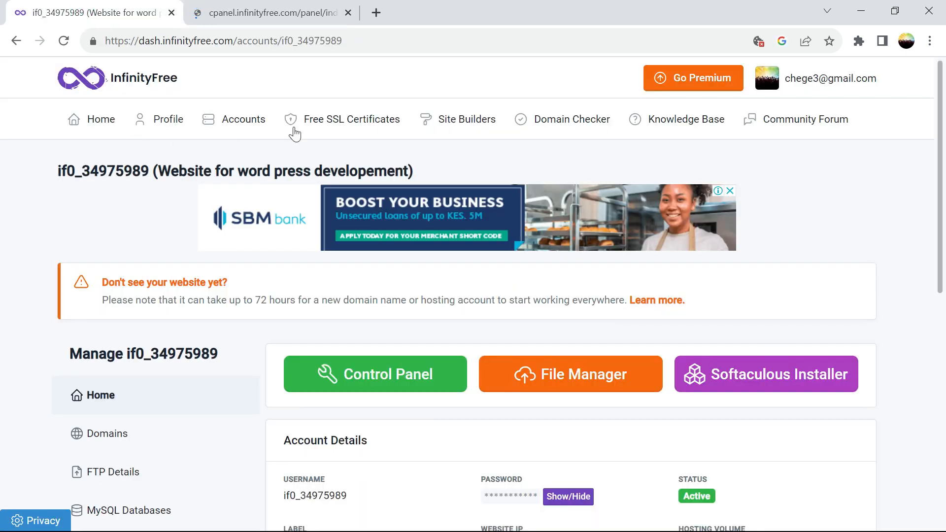
left_click(329, 122)
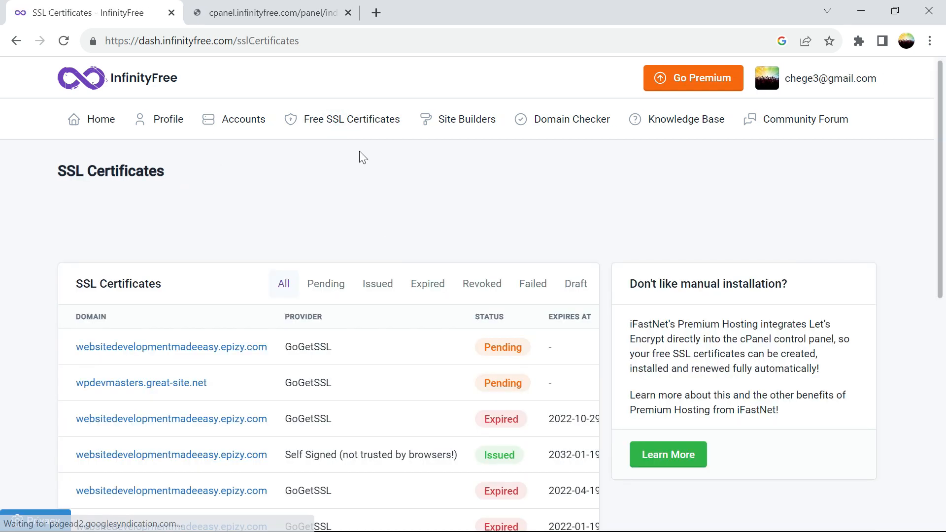
left_click(147, 387)
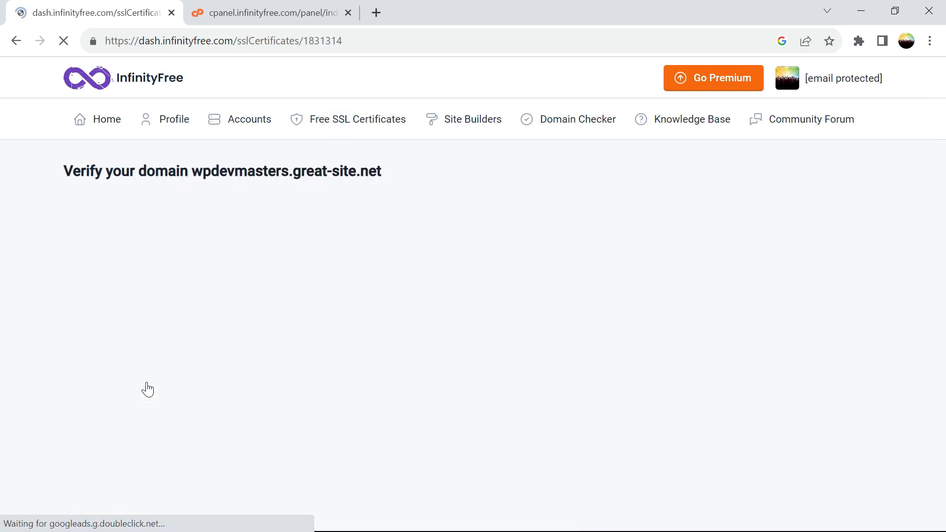
scroll(3, 298, "down", 5)
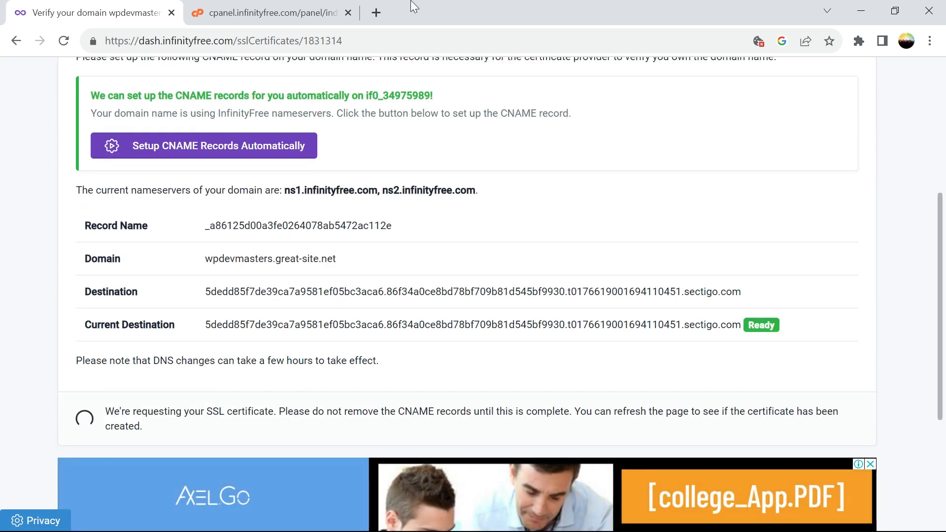
In cPanel, check CNAME Records for the sectigo.com verification record, then return to the home page.
left_click(266, 19)
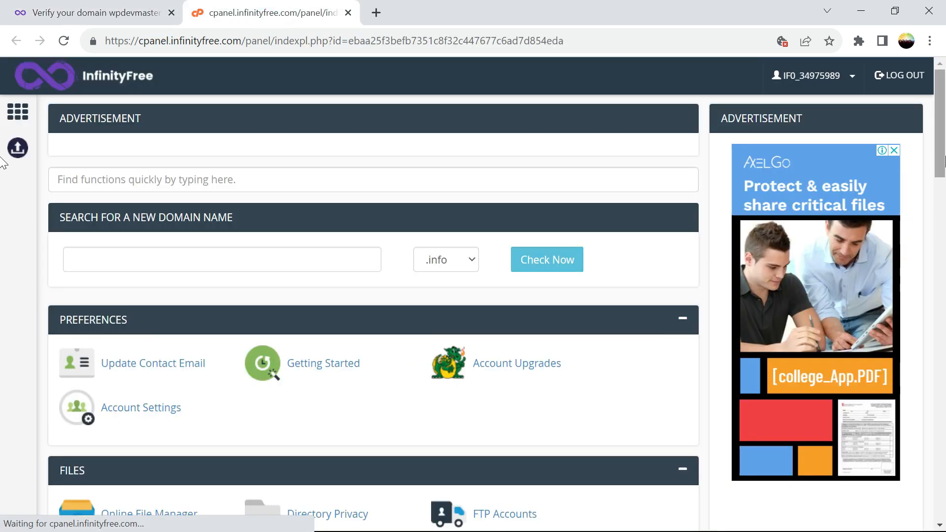
scroll(2, 295, "down", 15)
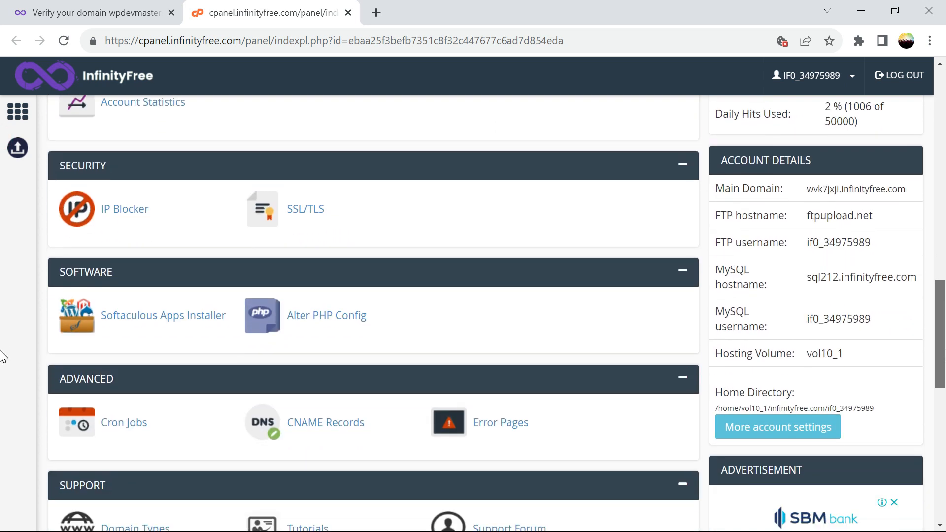
left_click(332, 429)
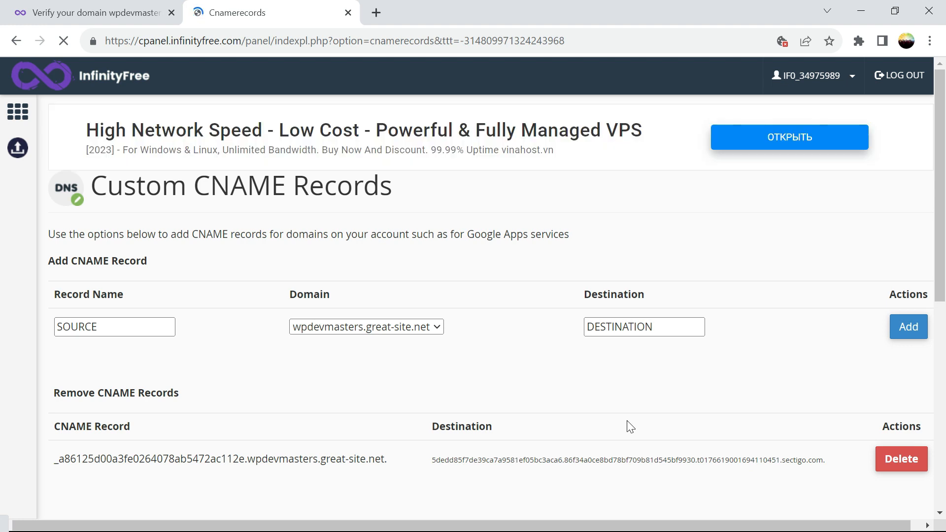
left_click_drag(942, 223, 945, 303)
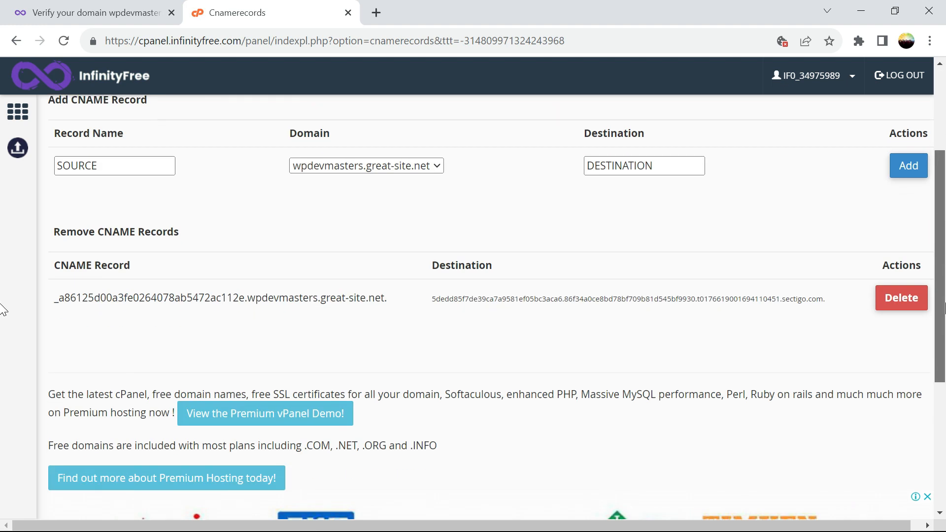
scroll(236, 166, "up", 3)
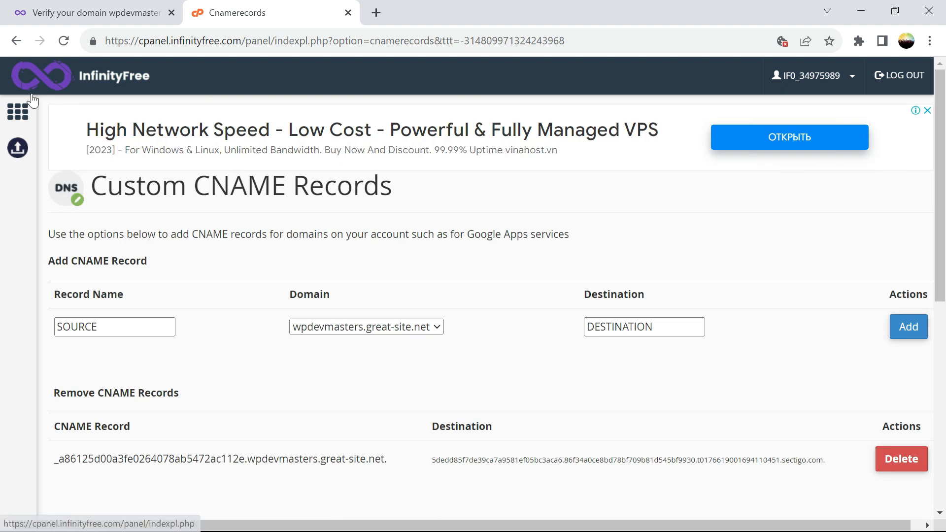
left_click(16, 41)
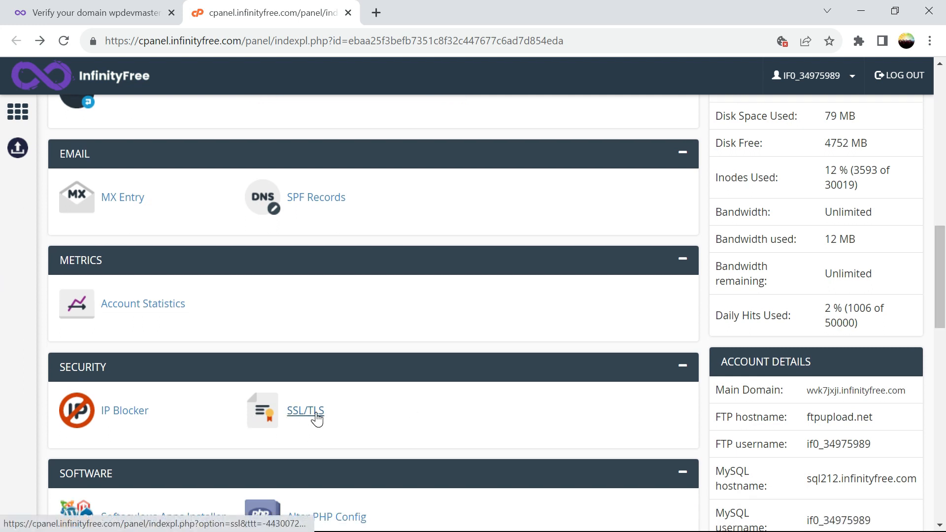
Open cPanel's SSL/TLS configure page for wpdevmasters.great-site.net, then close that tab.
left_click(306, 410)
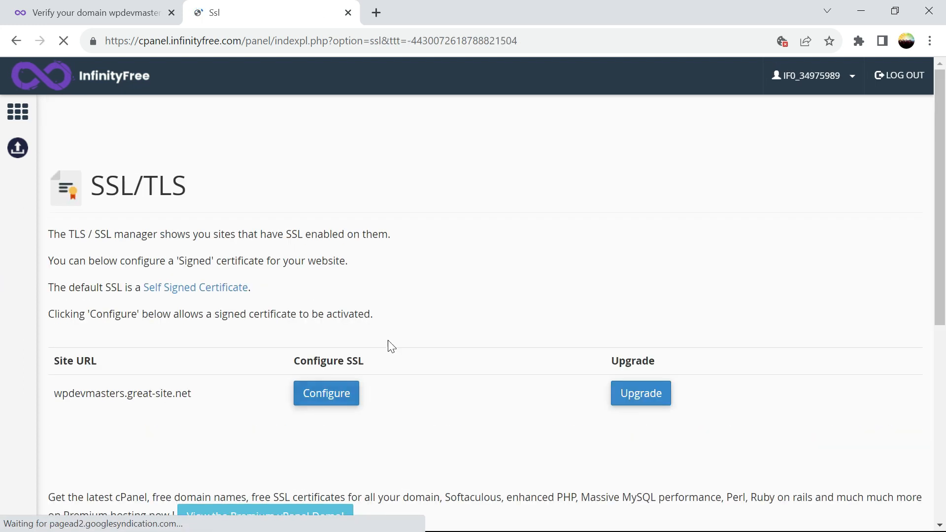
left_click(343, 394)
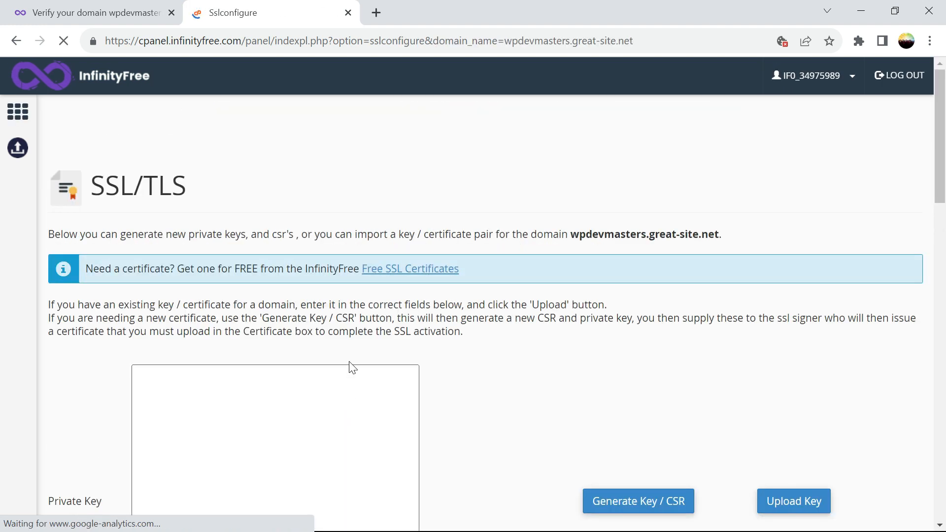
scroll(940, 228, "down", 12)
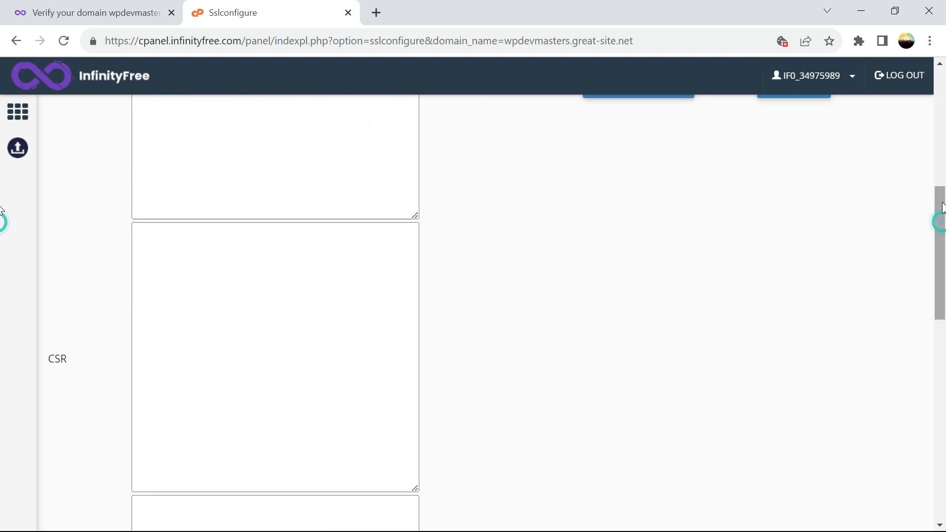
scroll(939, 228, "up", 12)
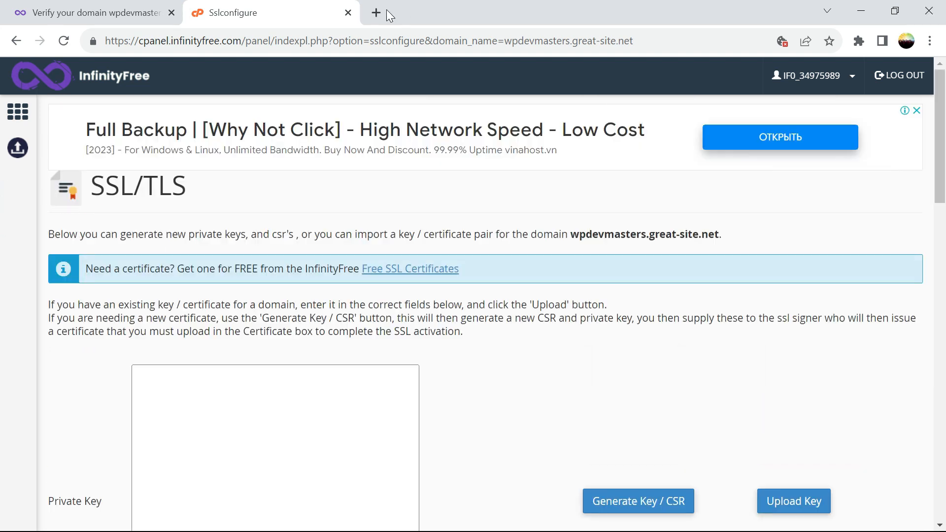
left_click(348, 13)
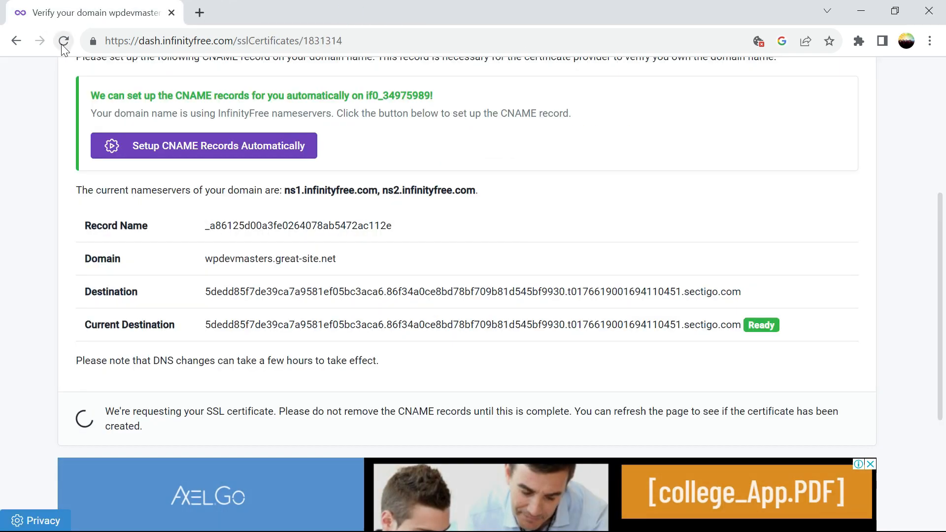
Reload the page to check whether the GoGetSSL certificate for wpdevmasters.great-site.net is issued.
left_click(62, 42)
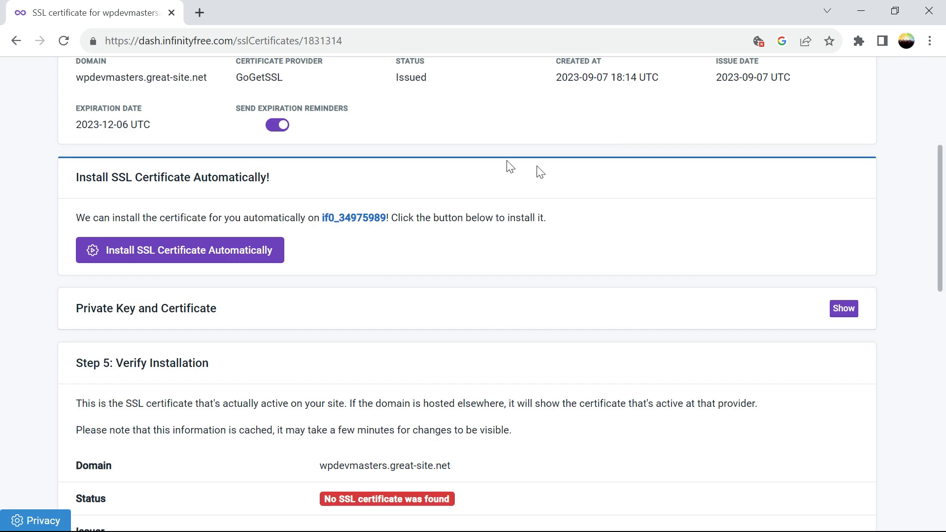
left_click_drag(941, 231, 937, 191)
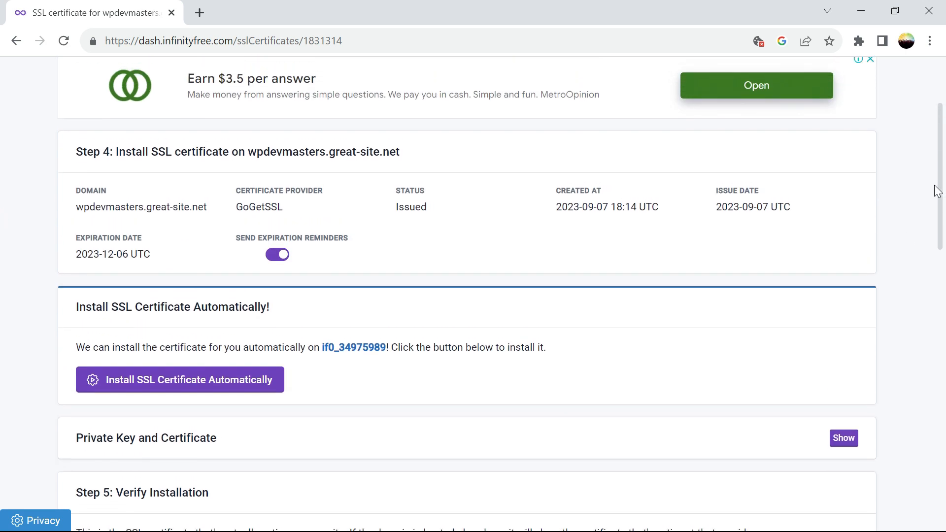
mouse_move(937, 191)
left_mouse_down()
mouse_move(934, 157)
mouse_move(941, 200)
left_mouse_up()
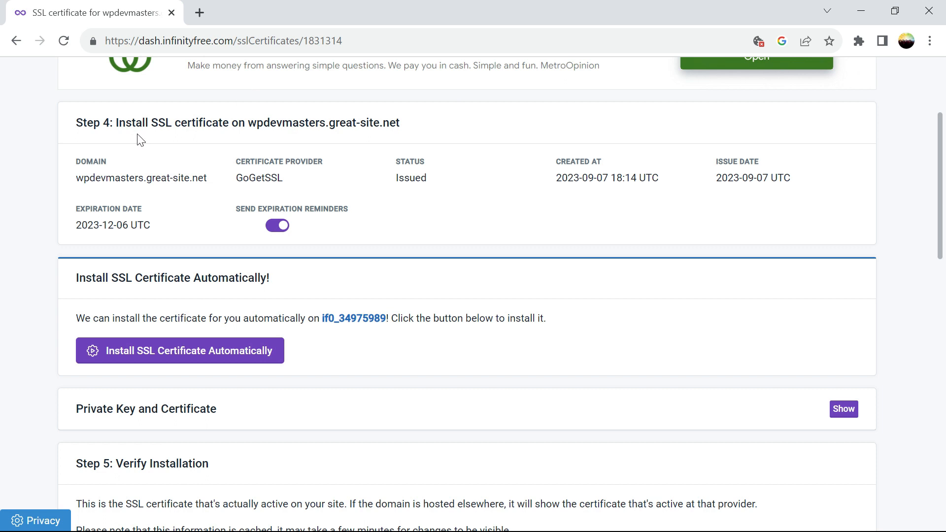
Review the certificate's domain, Issued status, creation date and 2023-12-06 expiry, then start automatic installation.
left_click_drag(291, 181, 155, 178)
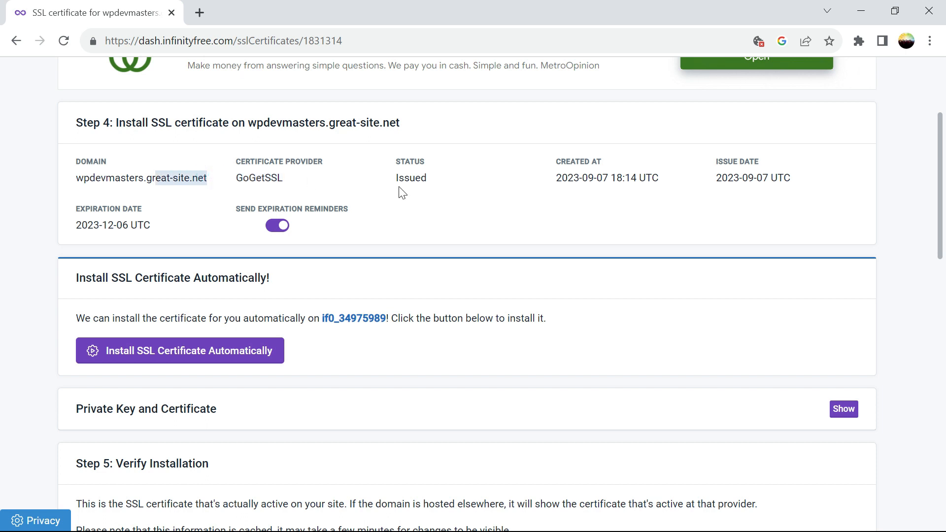
left_click_drag(396, 185, 454, 184)
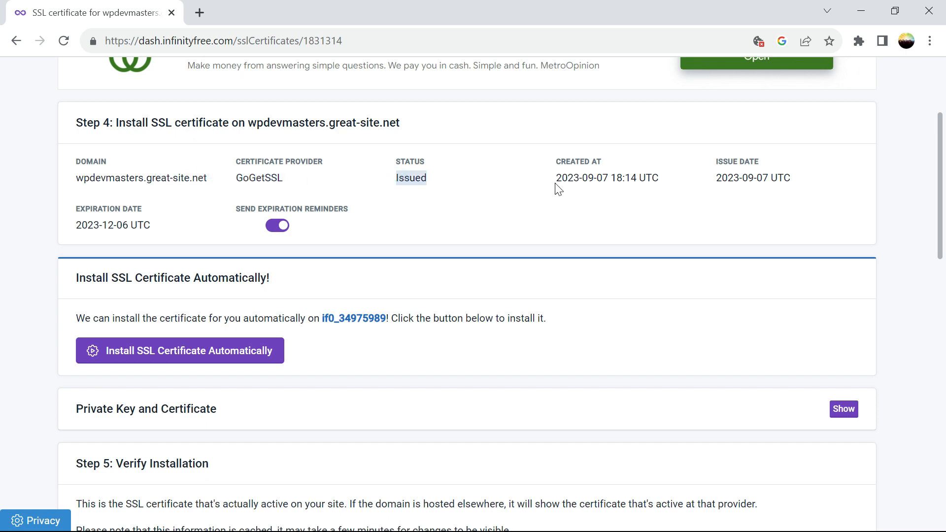
left_click_drag(556, 180, 667, 183)
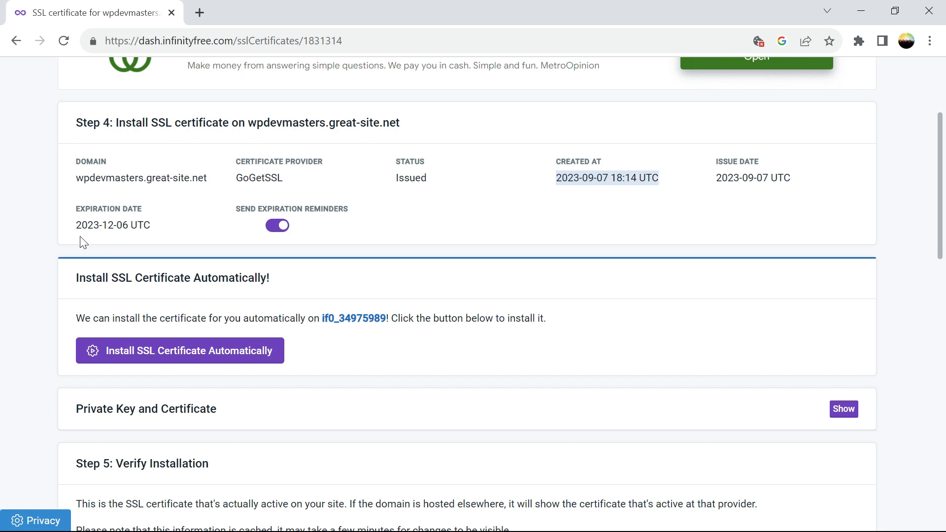
left_click(127, 226)
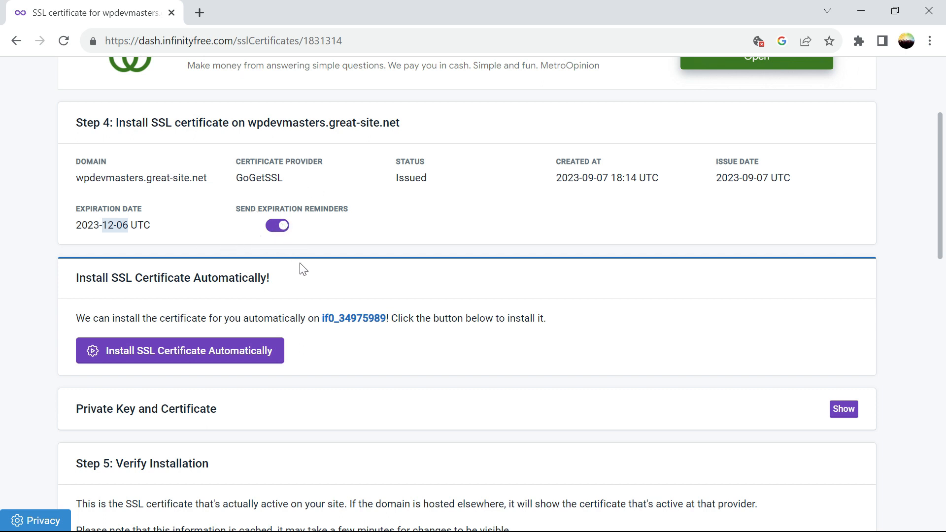
left_click(201, 354)
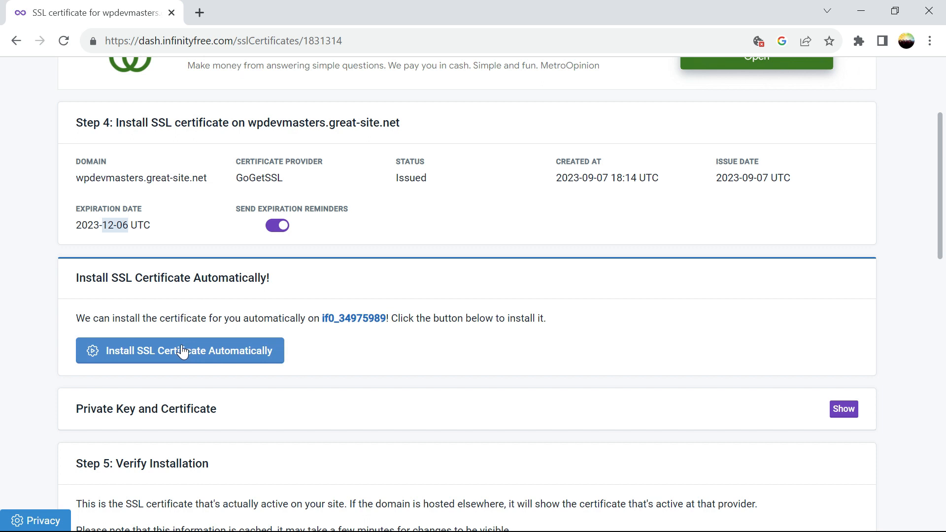
Reveal the private key and certificate text, then install the certificate automatically on the hosting account.
left_click(841, 411)
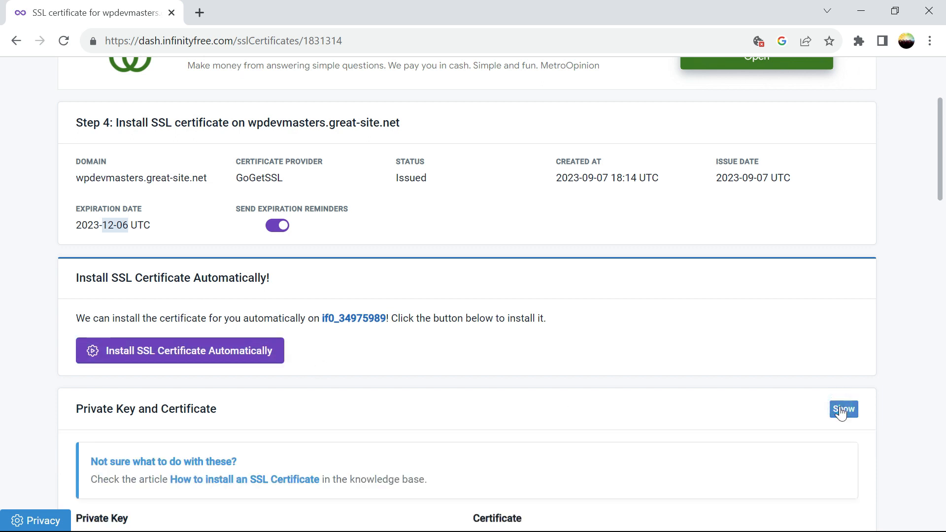
left_click_drag(939, 126, 943, 263)
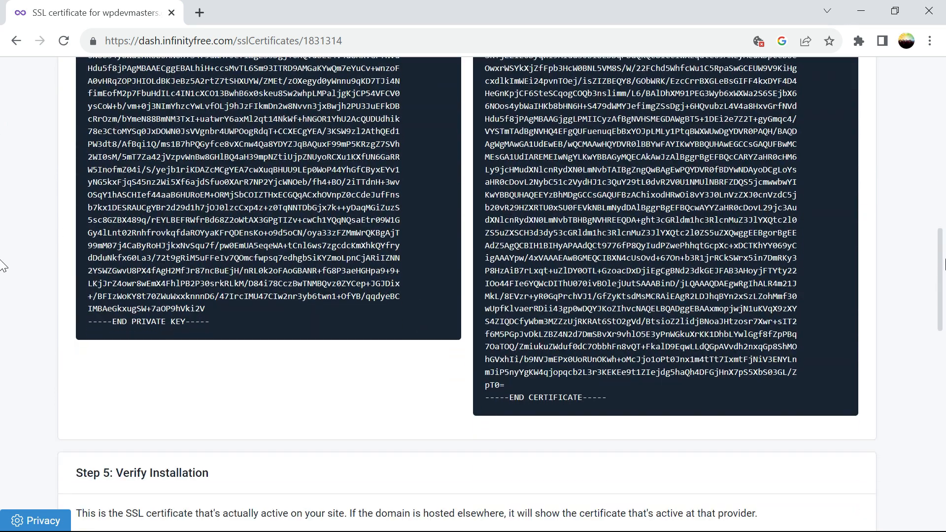
scroll(3, 266, "up", 7)
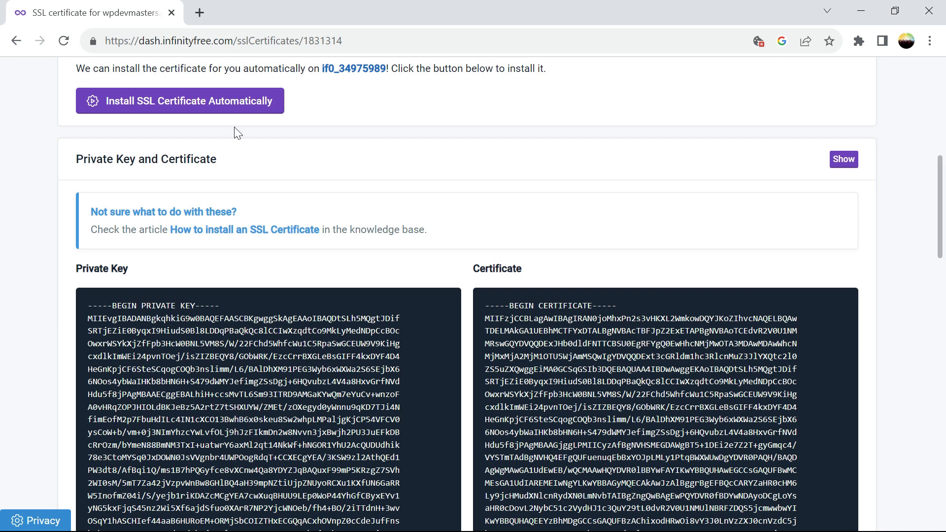
left_click(229, 108)
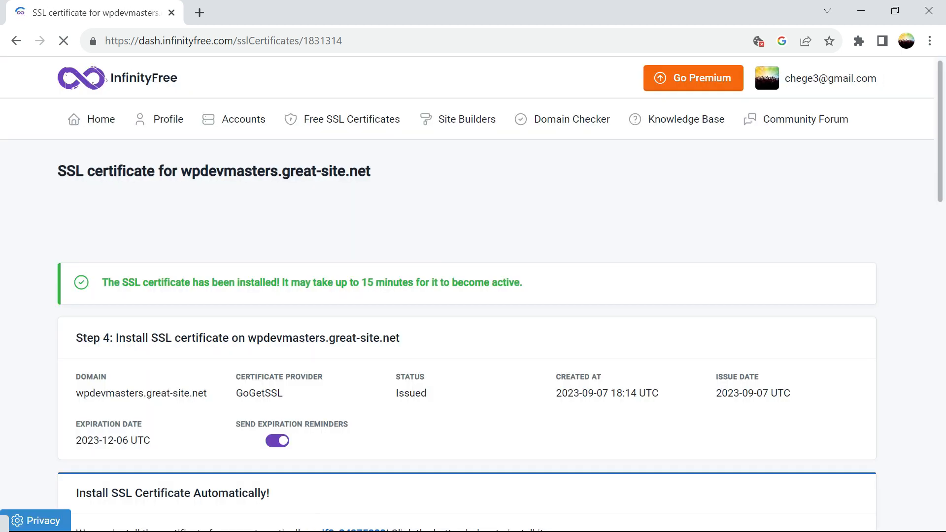
Reload the page to recheck Step 5, which still reports no SSL certificate found.
left_click_drag(941, 145, 943, 284)
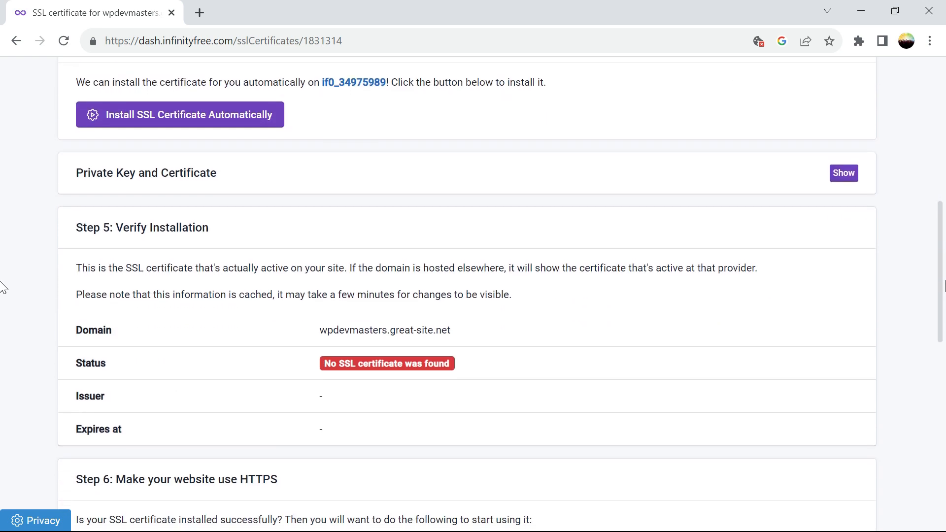
left_click(63, 41)
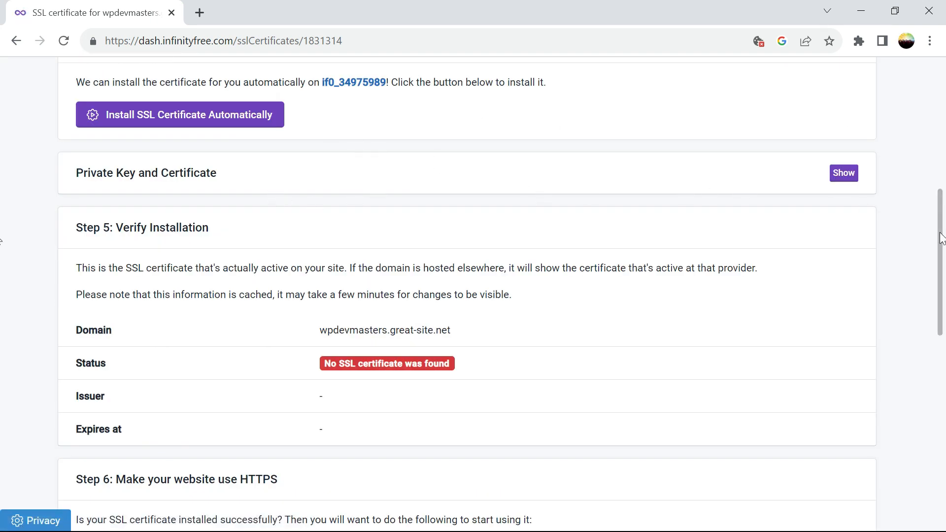
scroll(940, 235, "up", 3)
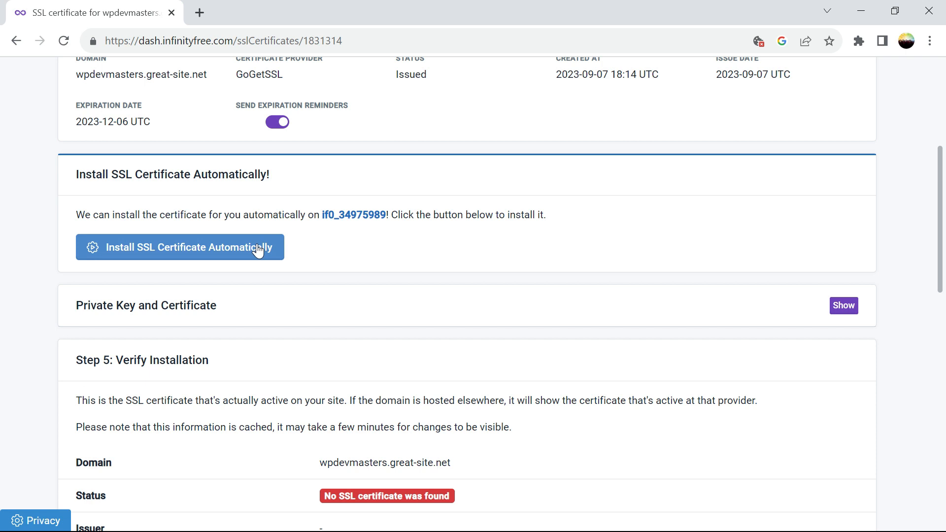
Rerun the automatic installation and note the success message saying activation takes up to 15 minutes.
left_click(257, 250)
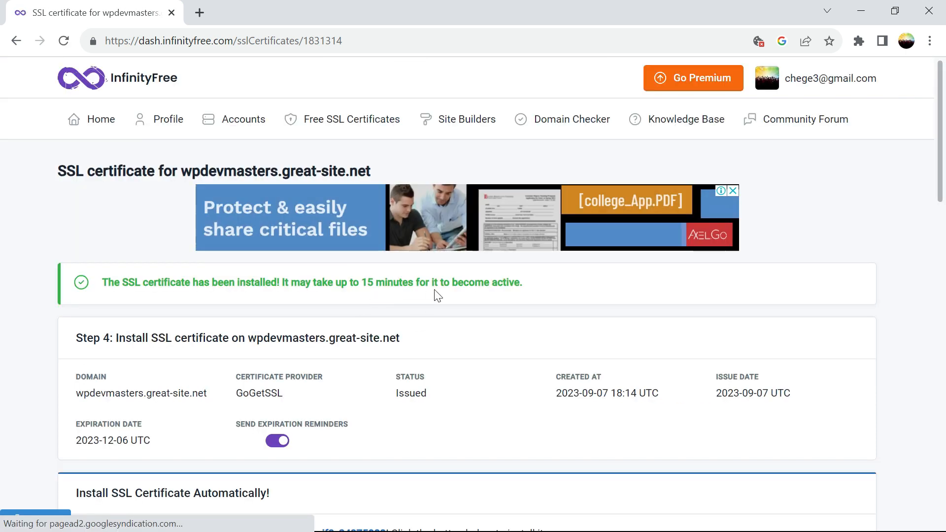
left_click_drag(526, 281, 341, 282)
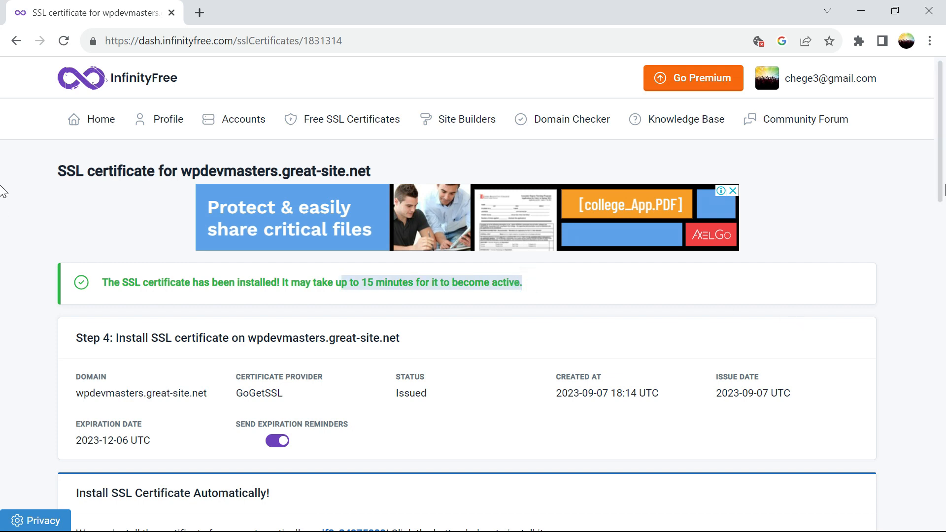
left_click_drag(941, 187, 943, 329)
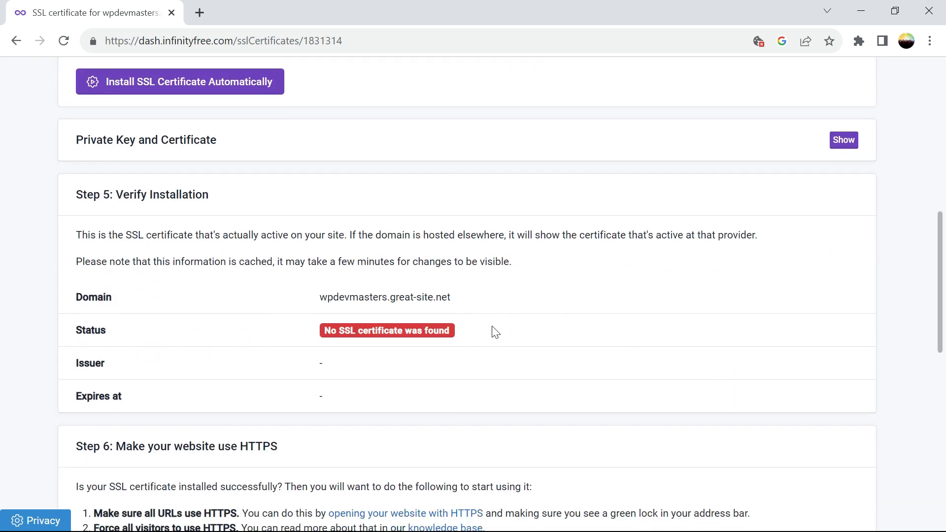
right_click(937, 227)
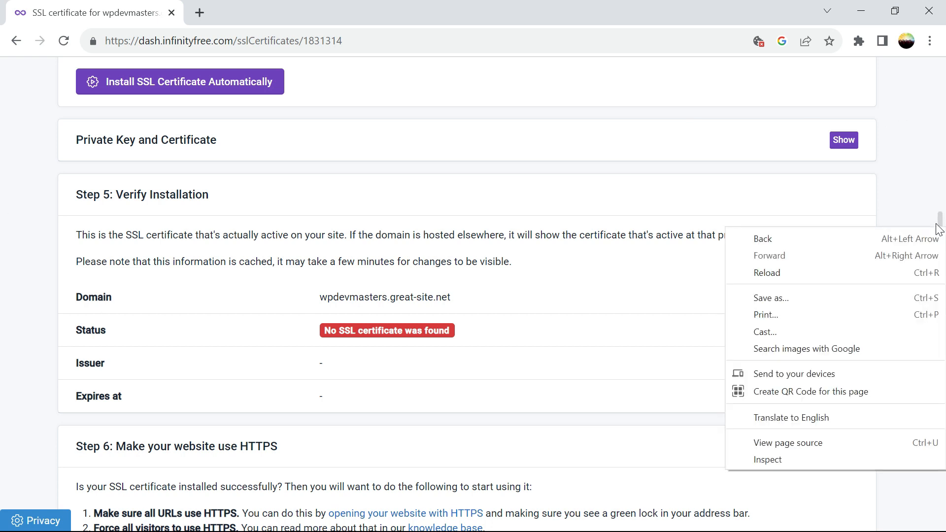
right_click(934, 202)
left_click(925, 171)
left_click_drag(939, 238, 939, 80)
Go through the hosting account's free SSL certificates list back to the wpdevmasters.great-site.net certificate's verification status.
left_click(246, 120)
left_click(154, 374)
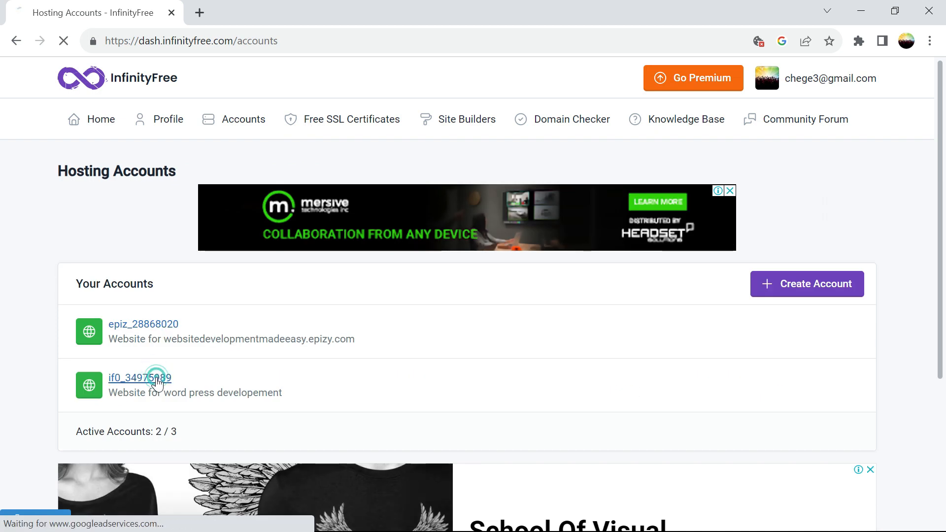
left_click(333, 379)
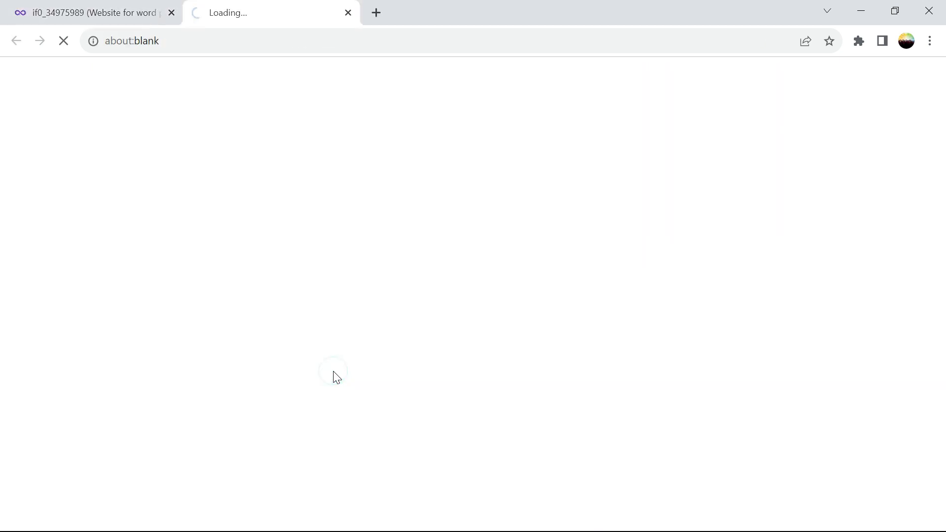
left_click(91, 12)
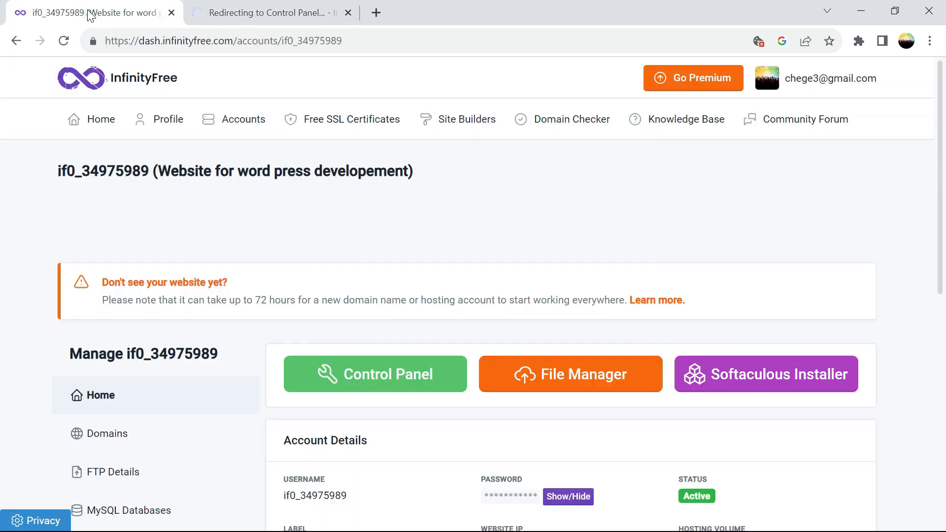
left_click(335, 119)
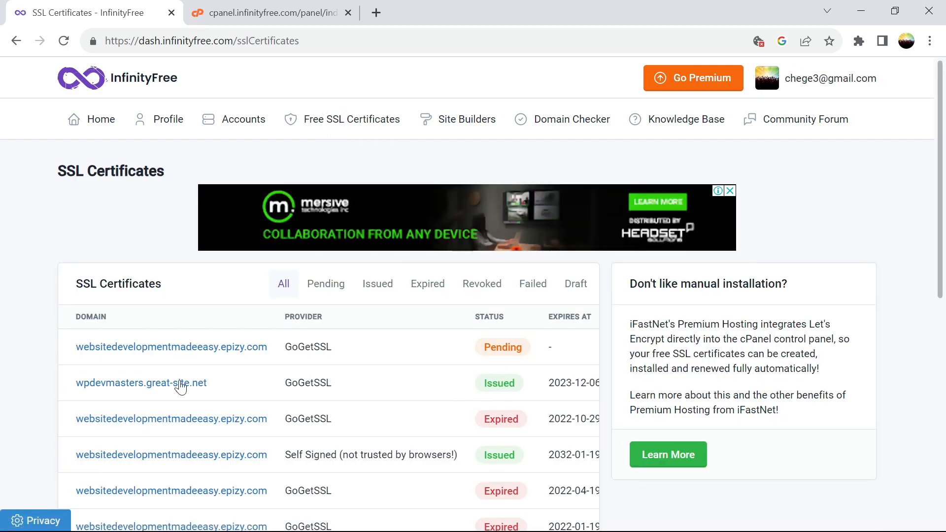
left_click(161, 385)
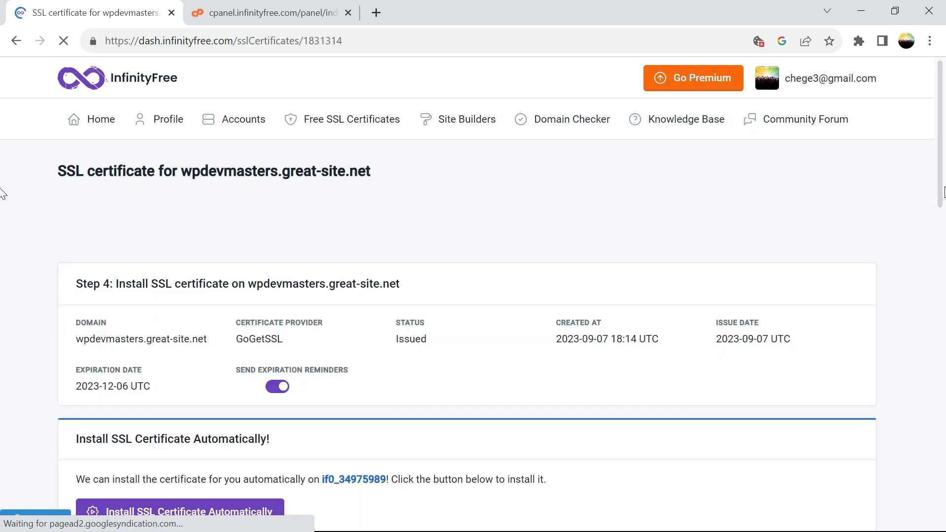
scroll(3, 221, "down", 10)
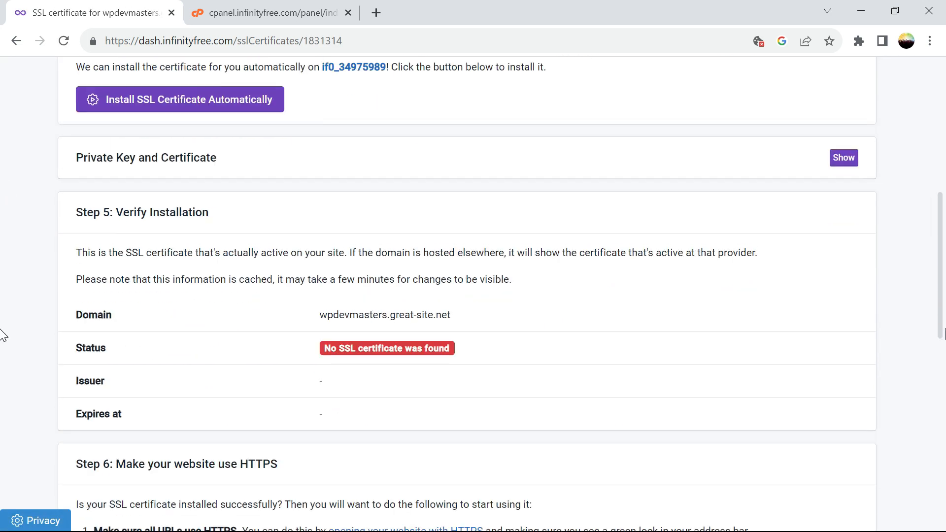
Open the SSL/TLS settings in the hosting control panel.
left_click(245, 13)
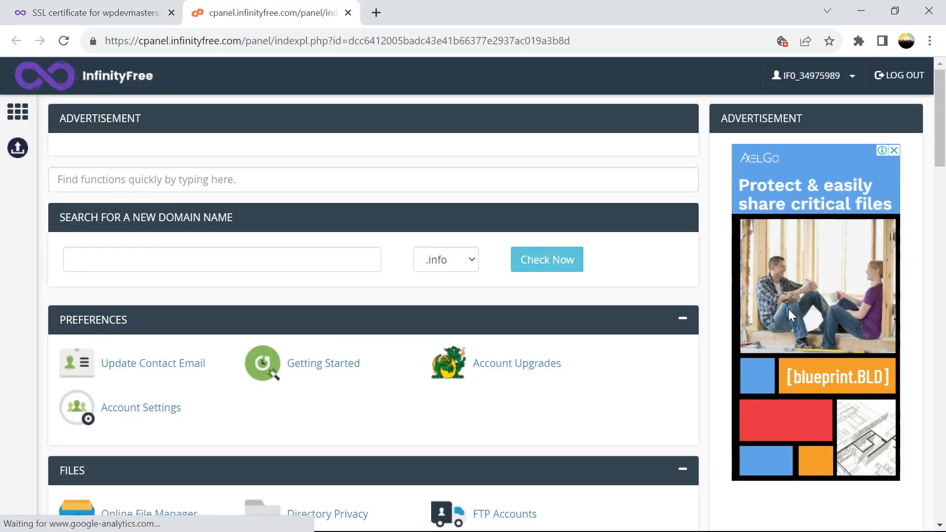
scroll(375, 212, "down", 15)
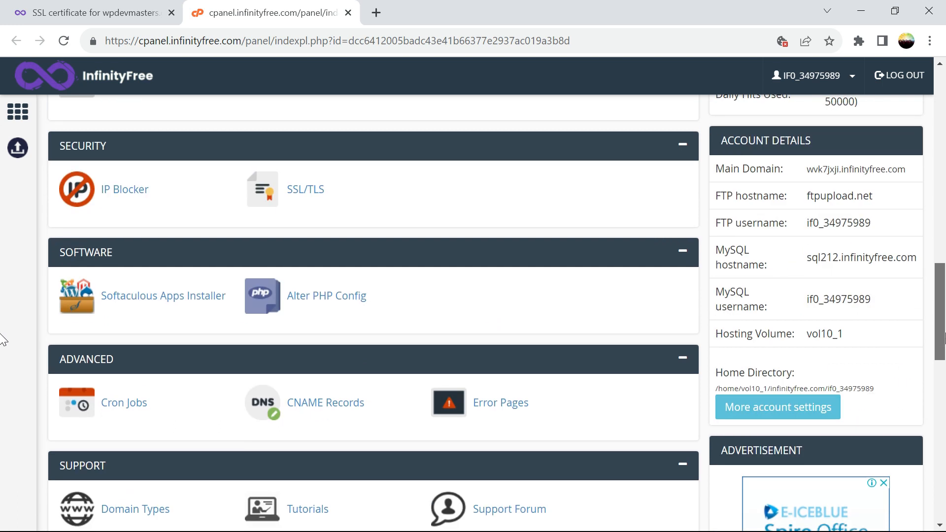
left_click(313, 194)
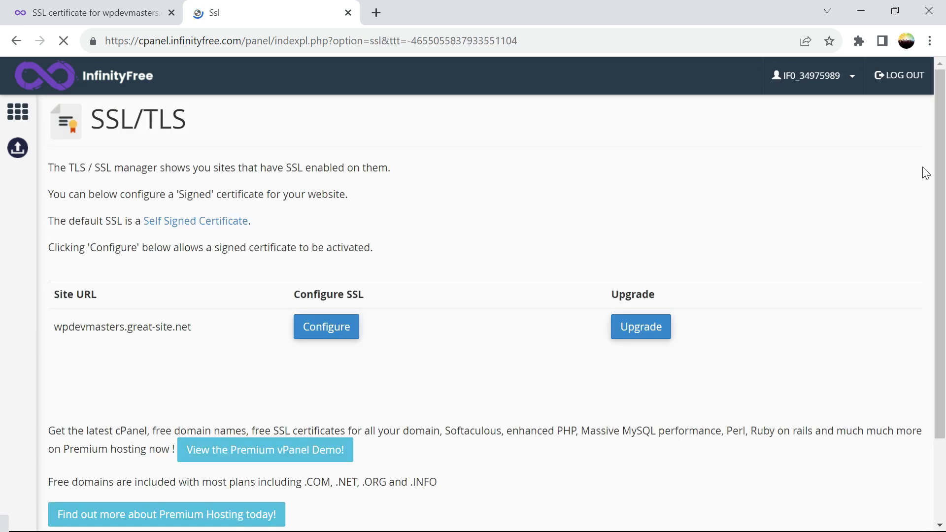
scroll(926, 173, "down", 6)
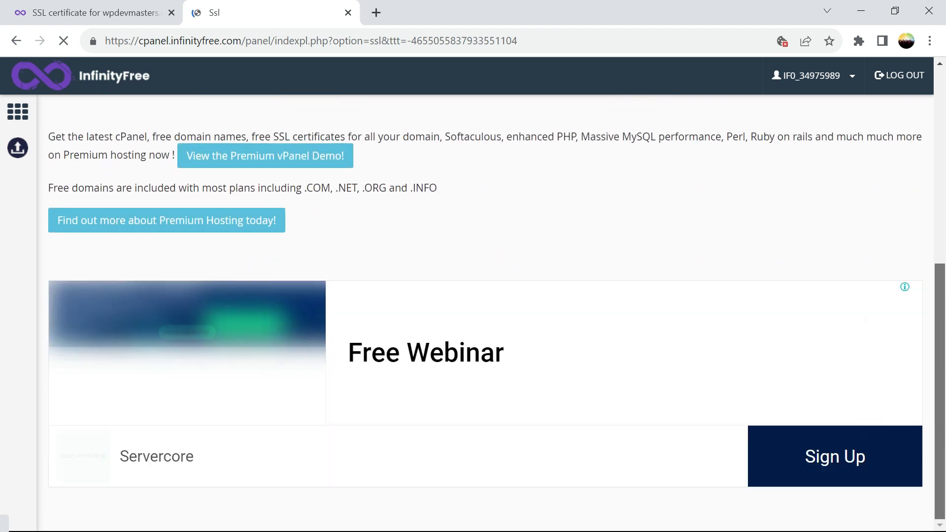
left_click_drag(935, 401, 929, 264)
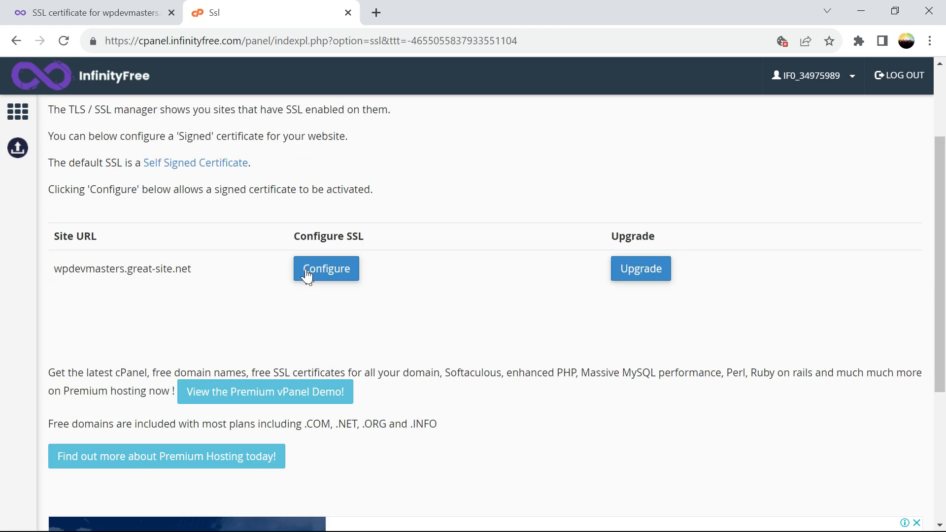
Inspect the wpdevmasters.great-site.net SSL configuration and private key, then return to the certificate page.
left_click(307, 275)
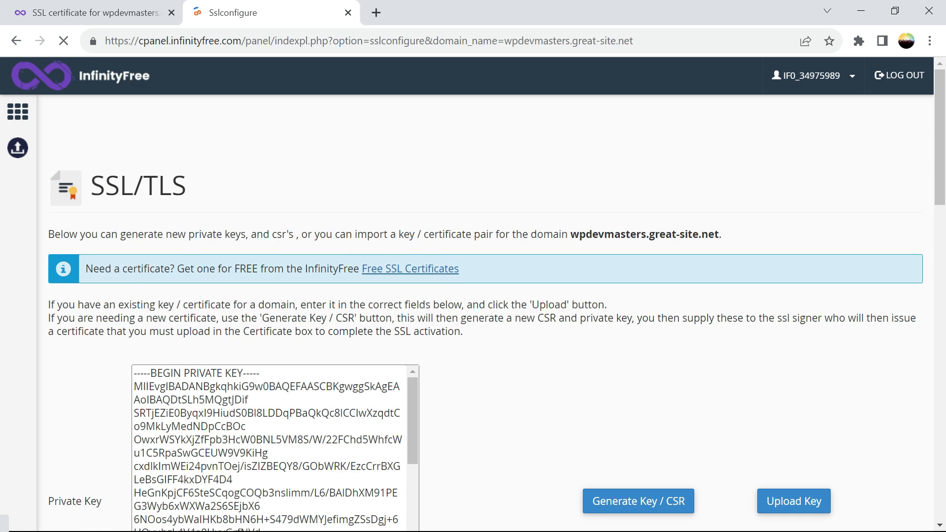
scroll(941, 172, "down", 5)
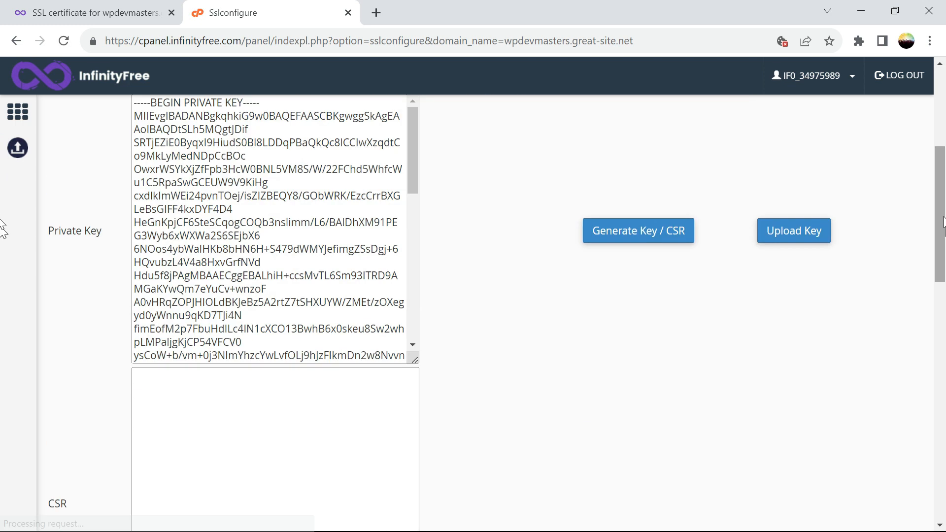
left_click_drag(940, 192, 891, 54)
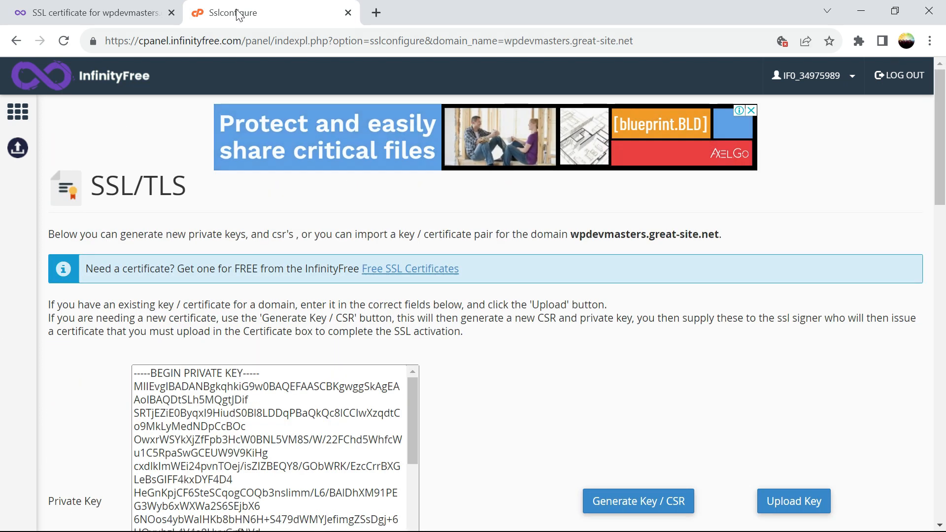
left_click(126, 13)
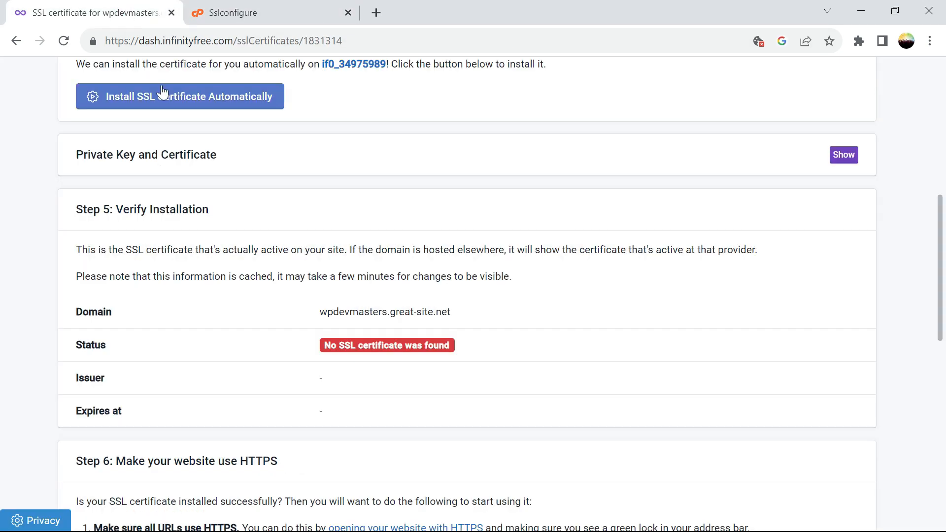
Reload the certificate page and confirm it is installed, issued by GoGetSSL, expiring 2023-12-06.
left_click(64, 41)
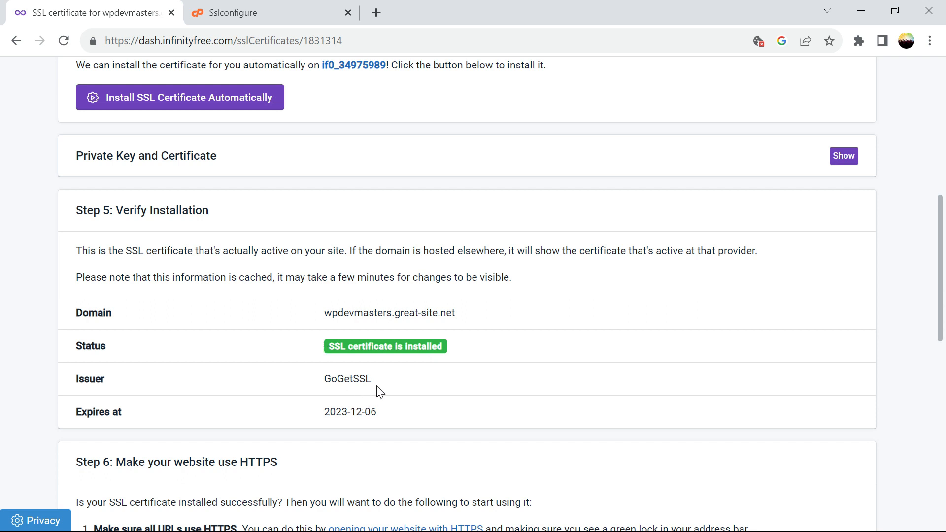
left_click_drag(383, 385, 315, 377)
left_click_drag(398, 414, 320, 421)
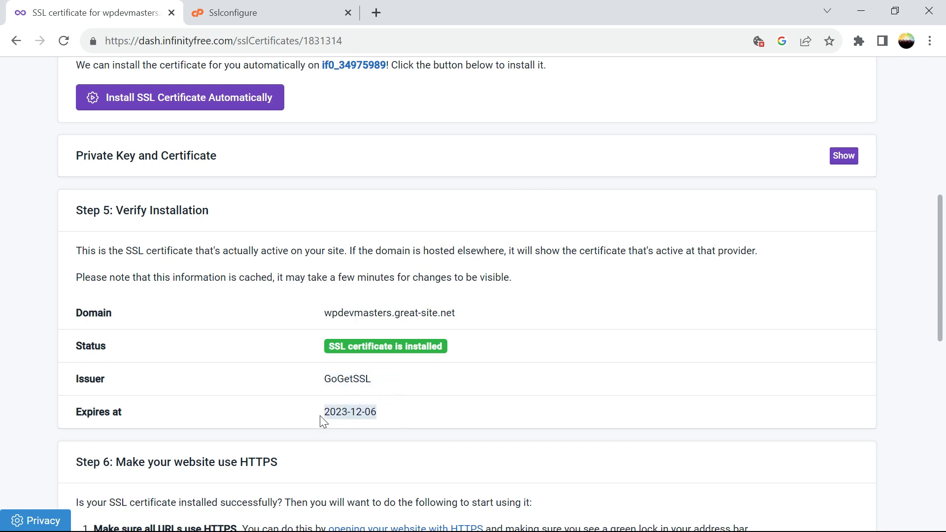
left_click_drag(940, 282, 944, 344)
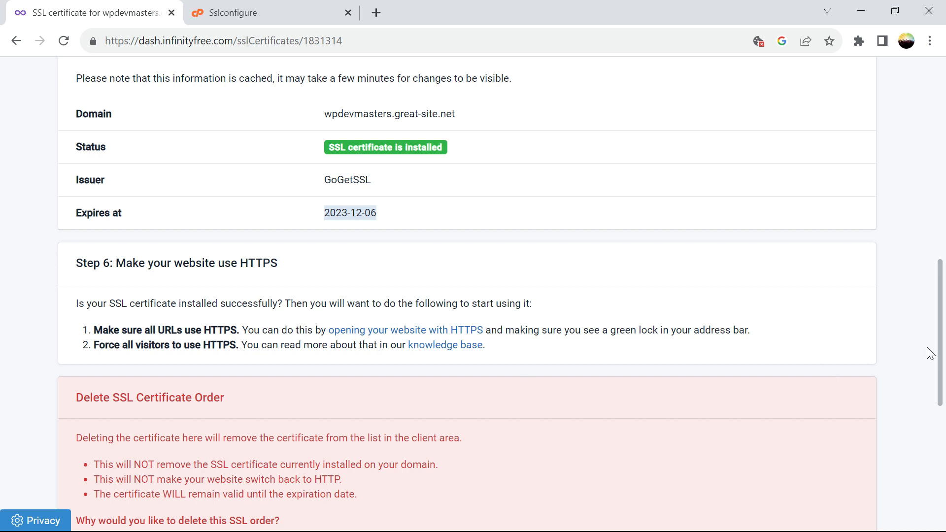
scroll(930, 353, "down", 6)
scroll(924, 271, "up", 18)
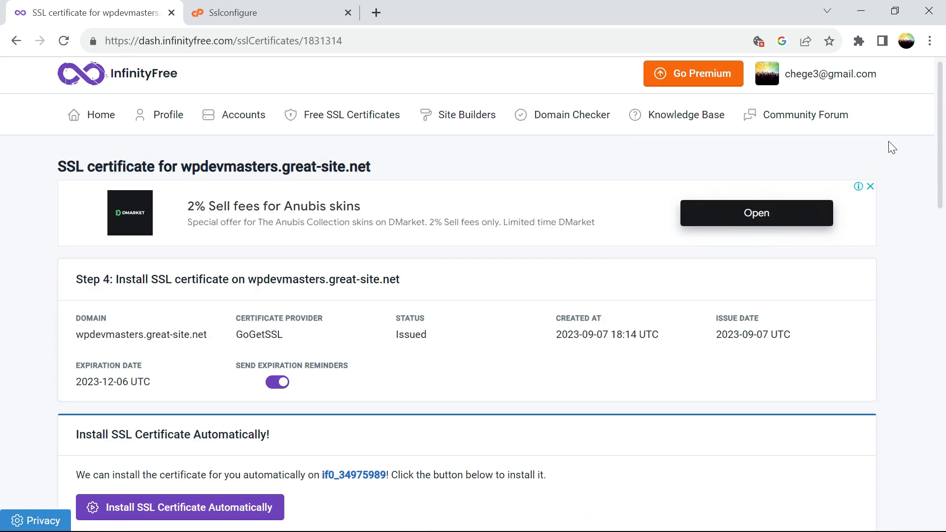
Launch Softaculous from the WordPress hosting account and close the leftover SSL configuration tab.
left_click(99, 121)
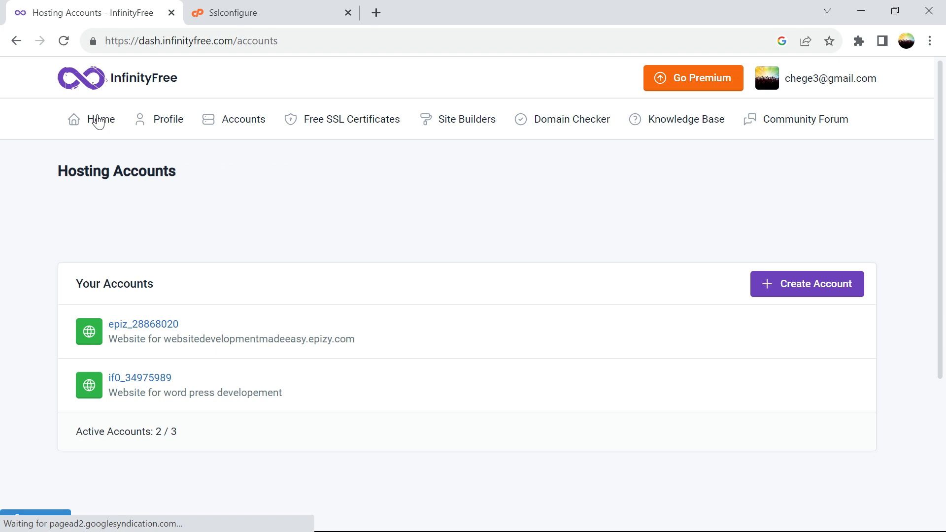
left_click(149, 381)
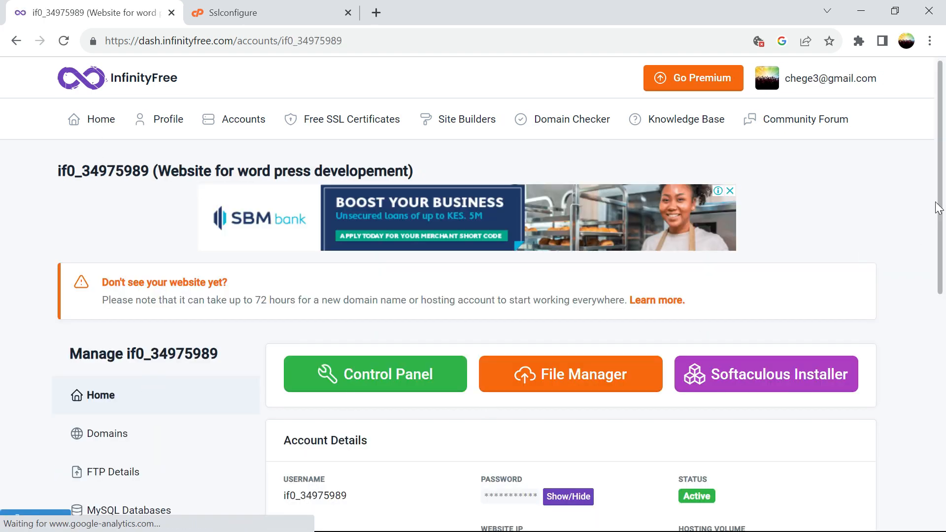
left_click(845, 390)
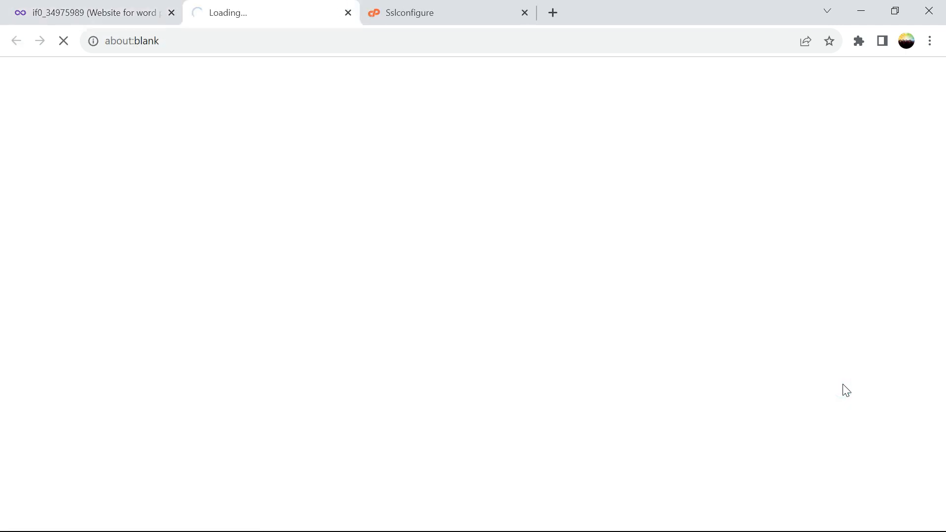
left_click(488, 14)
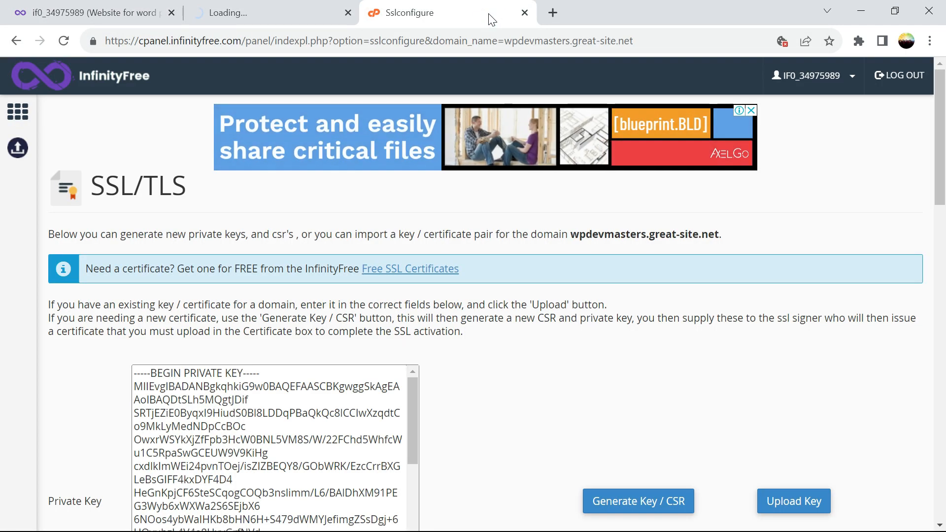
left_click(524, 12)
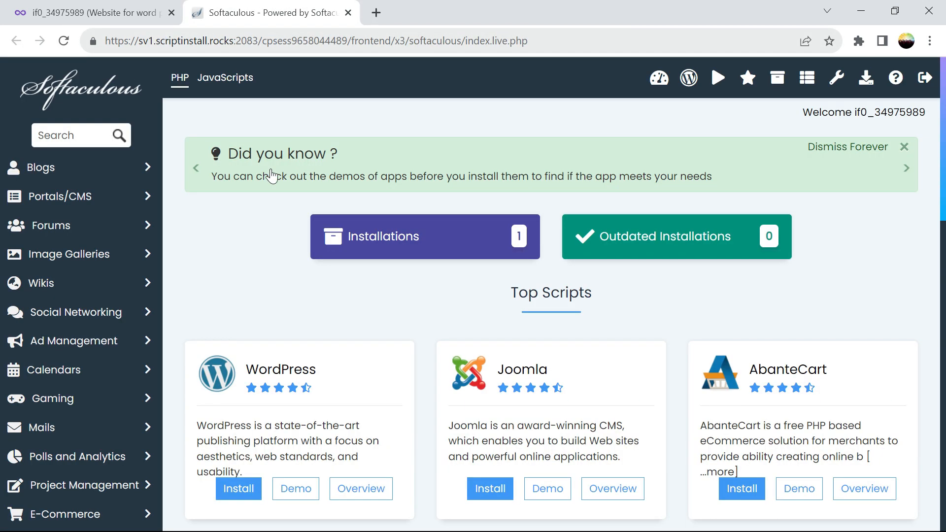
left_click(390, 230)
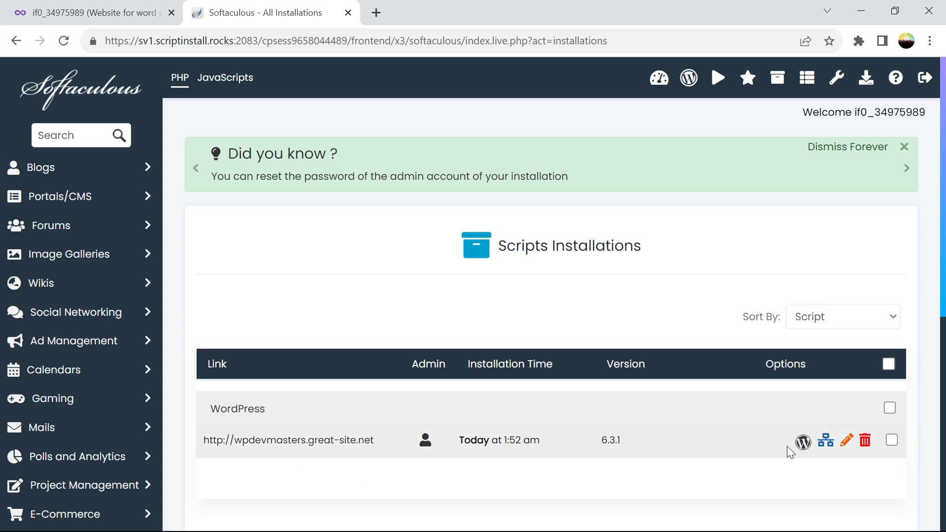
left_click(846, 442)
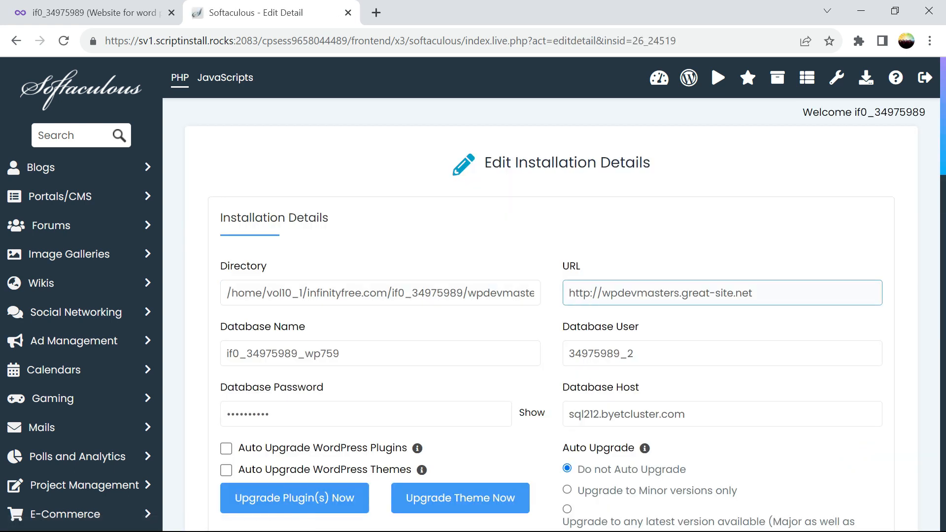
left_click(591, 292)
type("s")
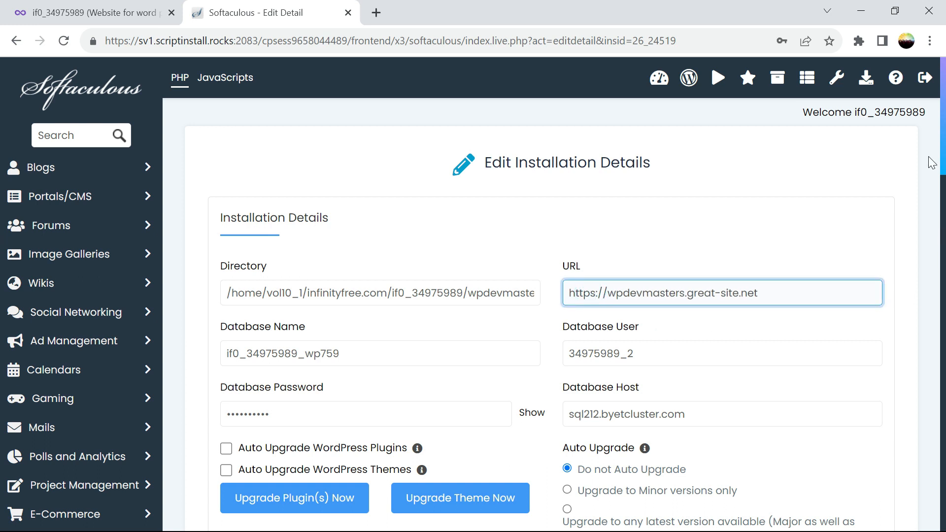
scroll(1, 157, "down", 10)
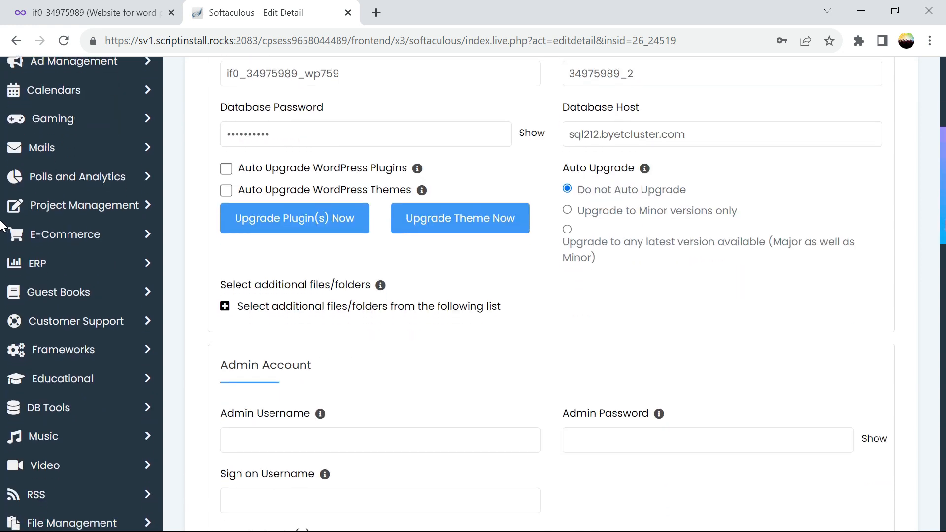
scroll(2, 329, "down", 15)
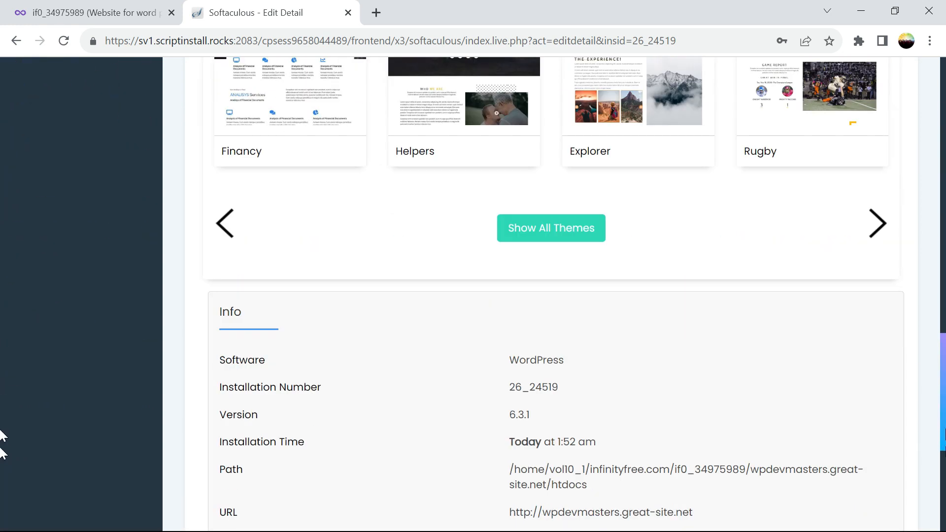
left_click(535, 373)
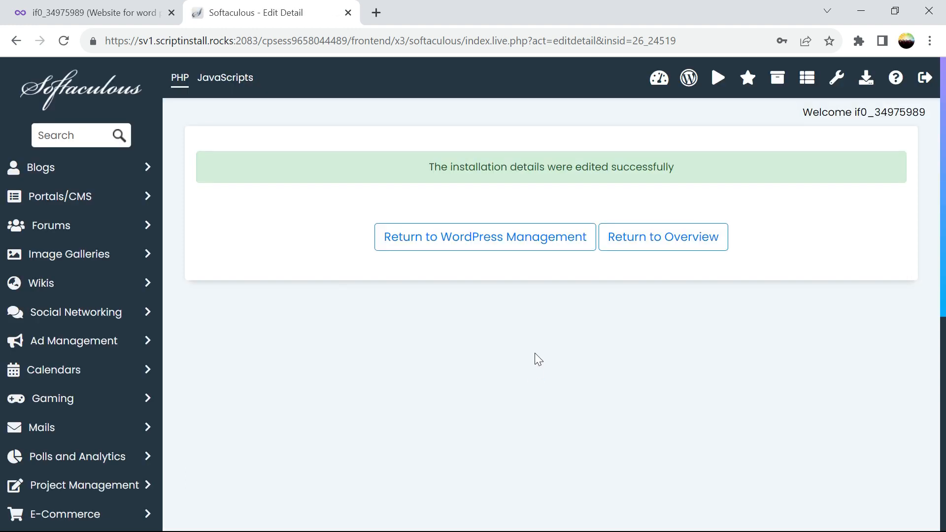
Open the site's WordPress admin login over https, then return to the Softaculous installation page.
left_click(481, 247)
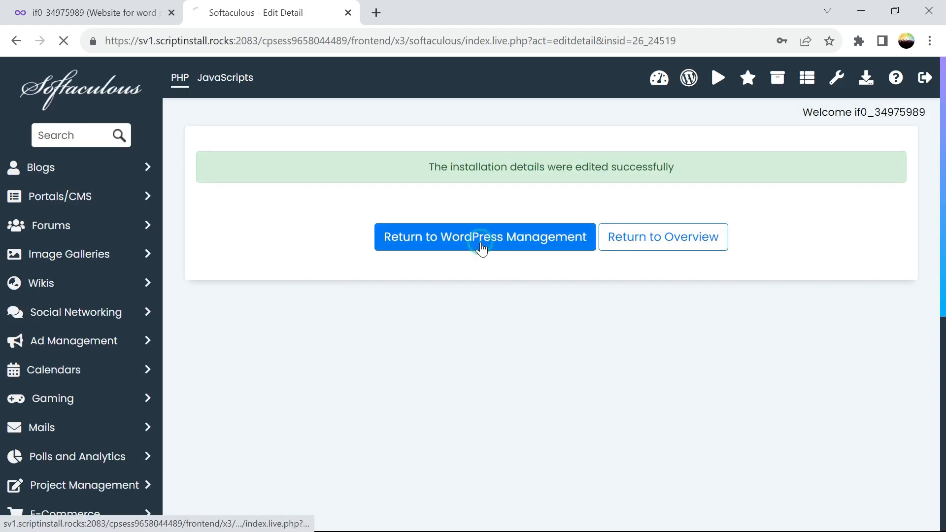
scroll(422, 268, "down", 5)
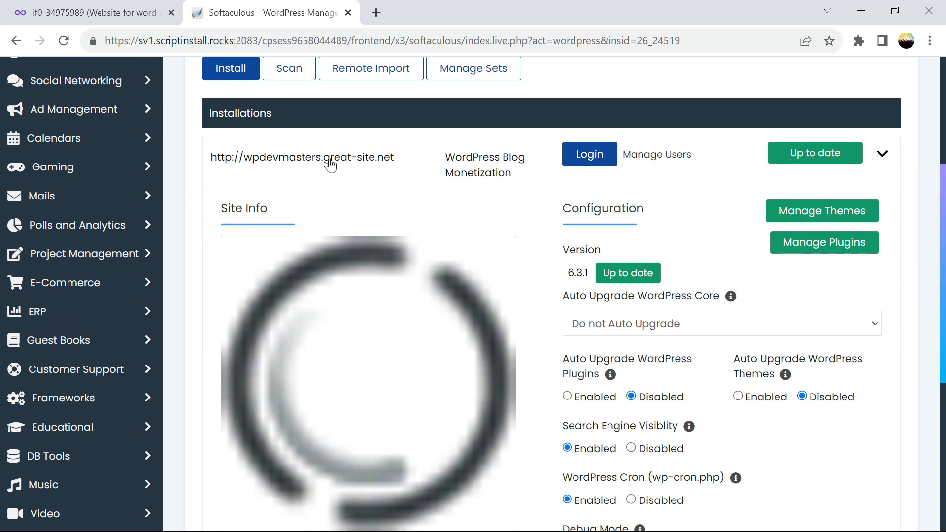
left_click(591, 158)
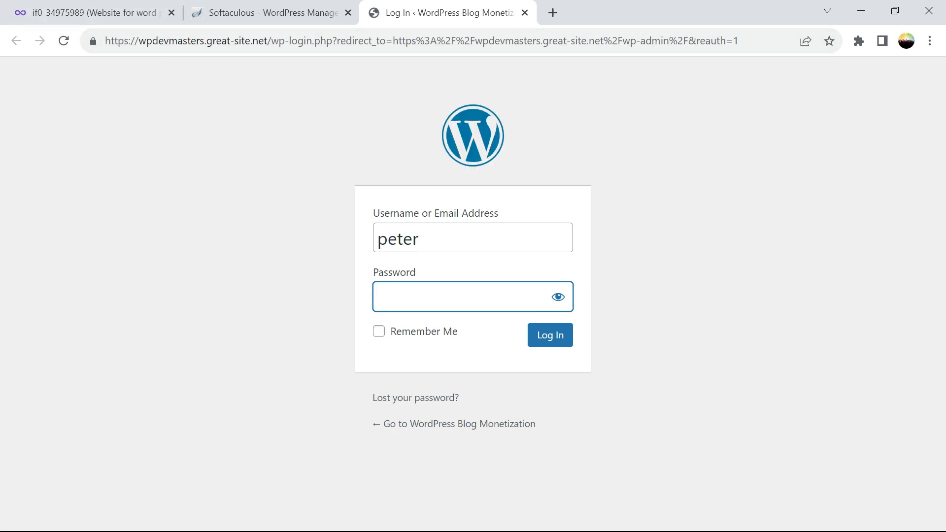
left_click(264, 19)
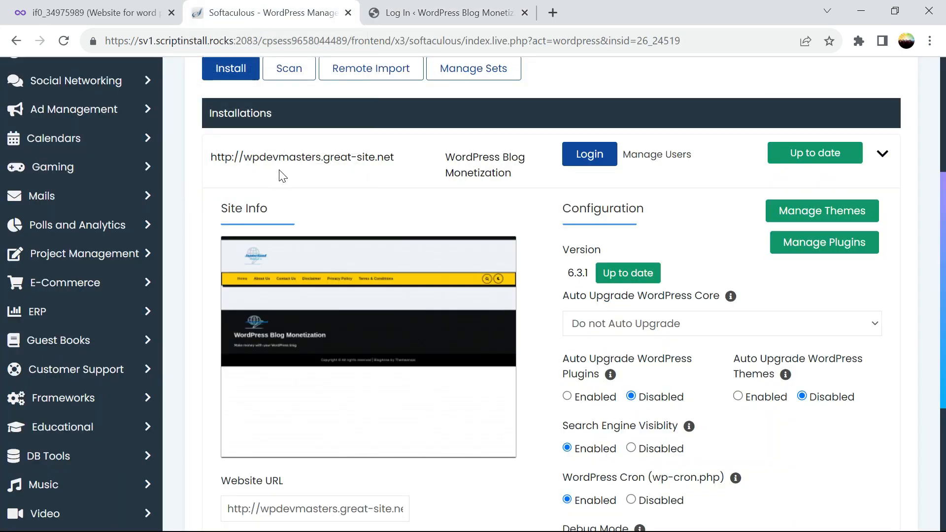
left_click(291, 156)
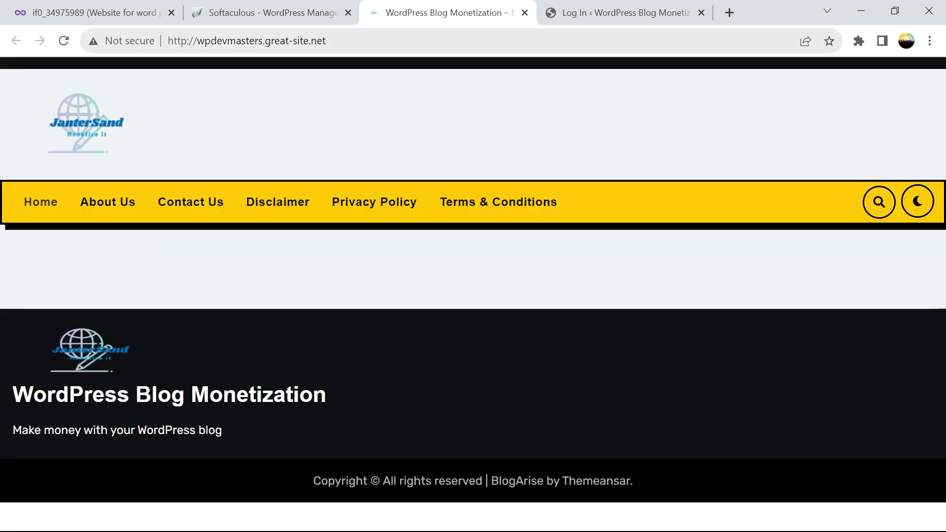
left_click(185, 38)
left_click(187, 41)
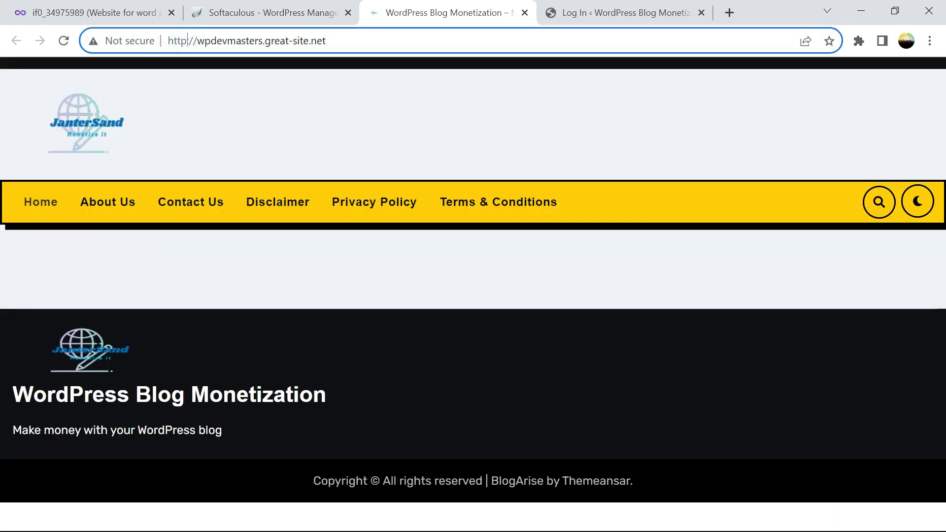
type("s")
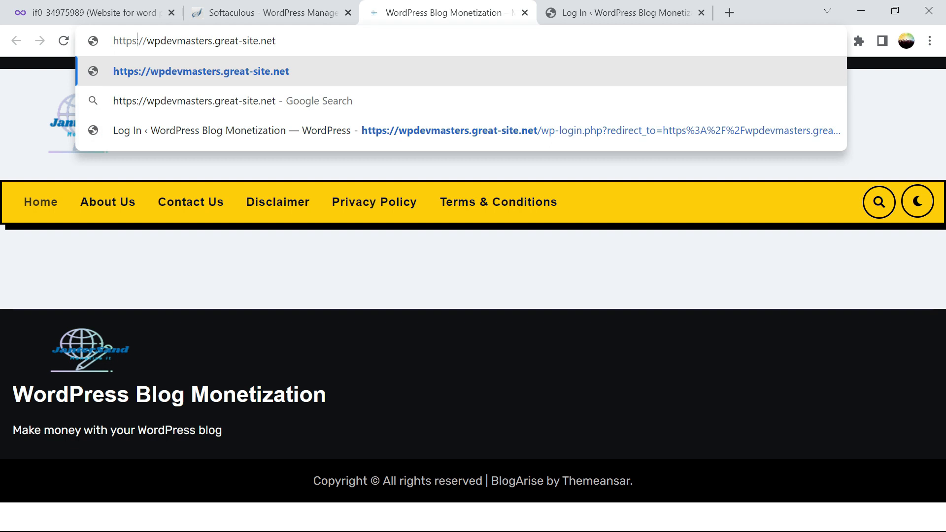
key("Return")
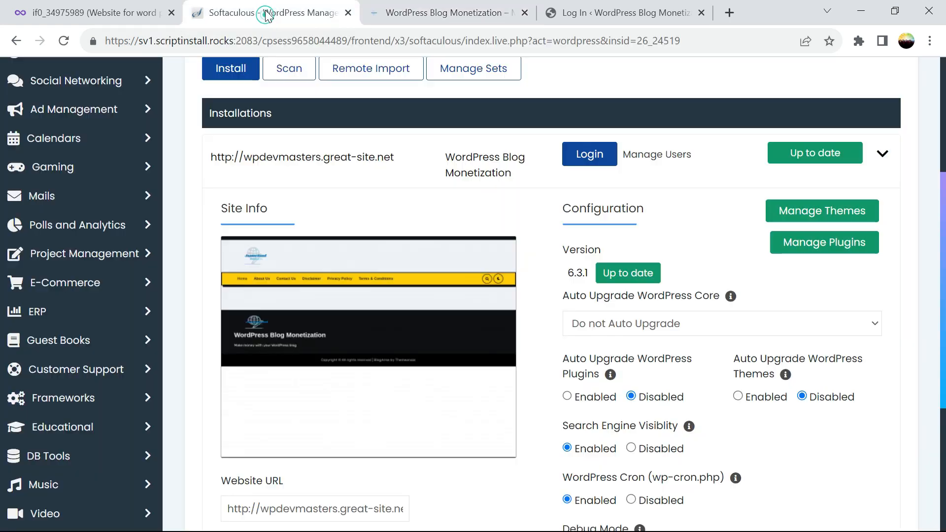
left_click(267, 15)
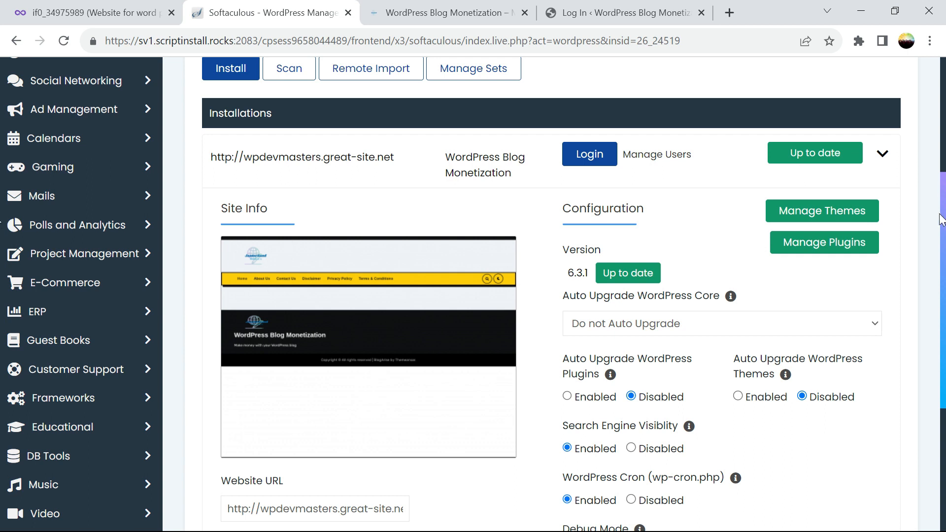
scroll(2, 213, "down", 5)
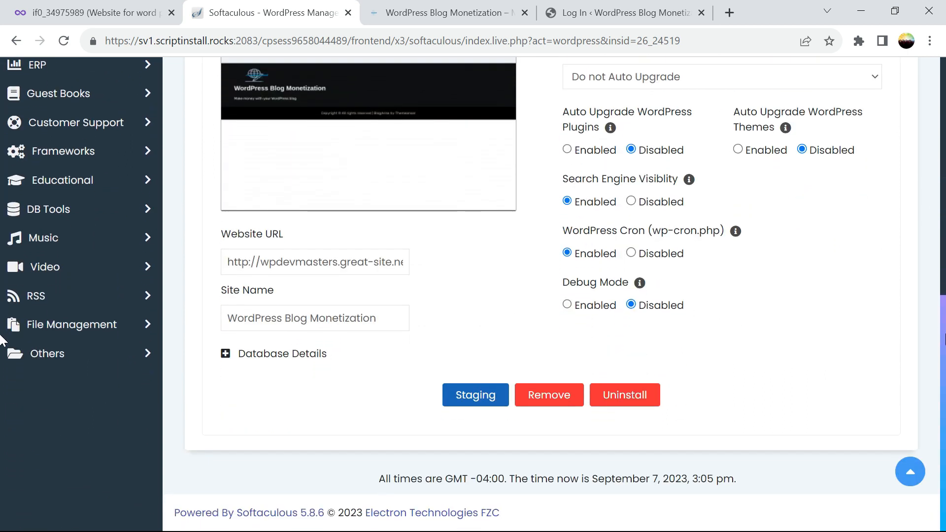
scroll(1, 315, "up", 1)
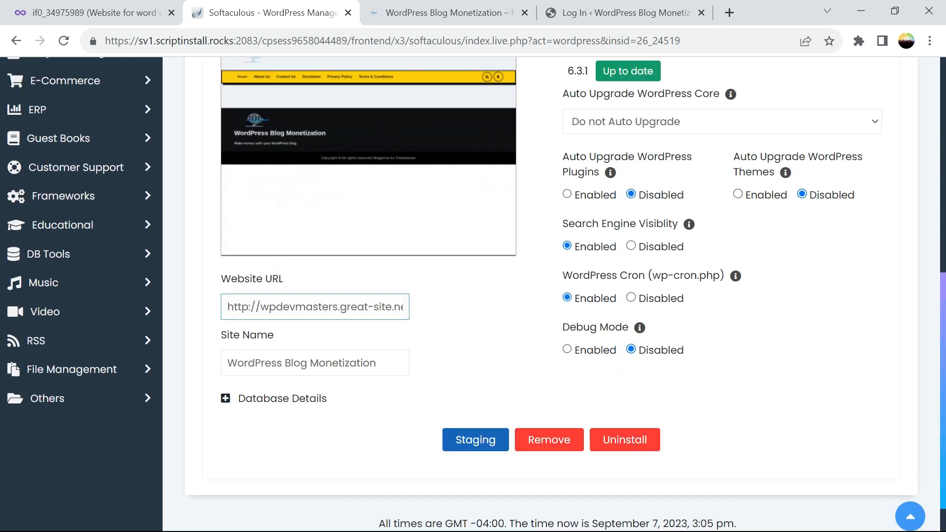
left_click(248, 307)
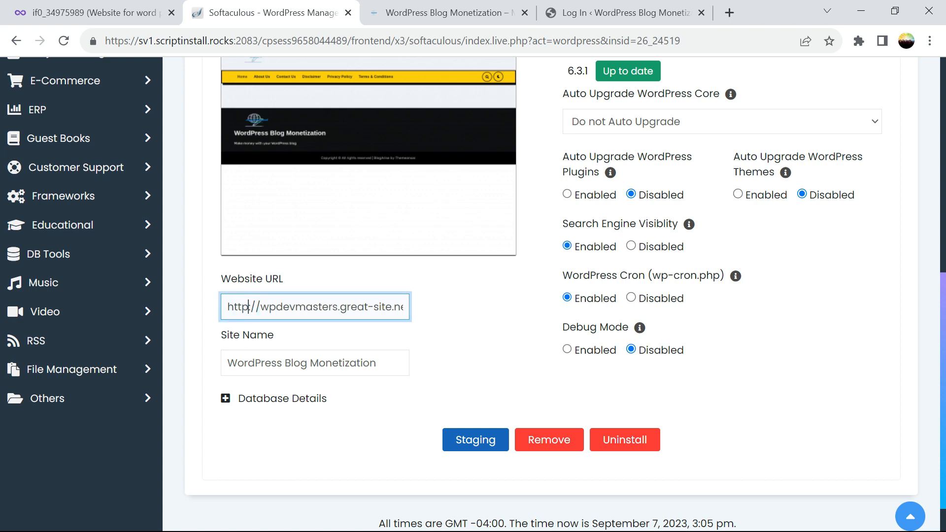
type("s")
key("BackSpace")
type("s")
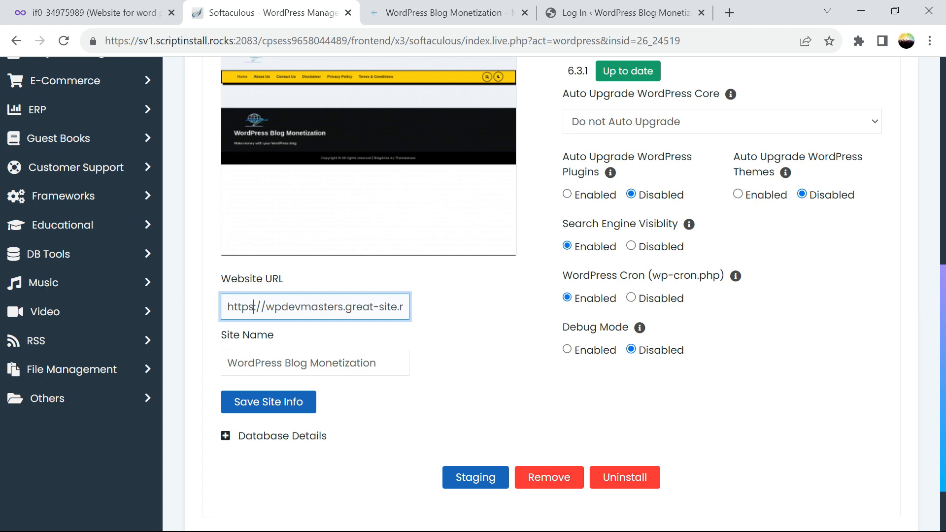
left_click_drag(941, 324, 944, 283)
left_click(450, 430)
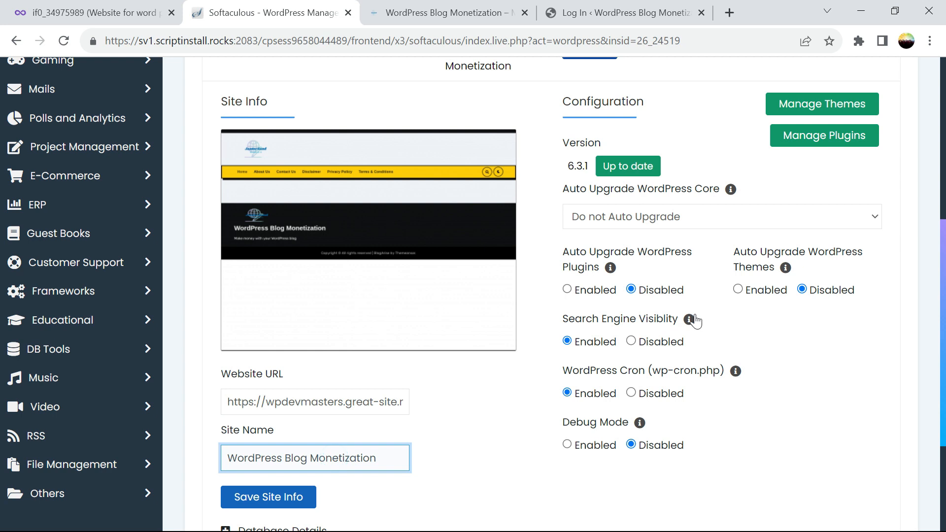
left_click(278, 509)
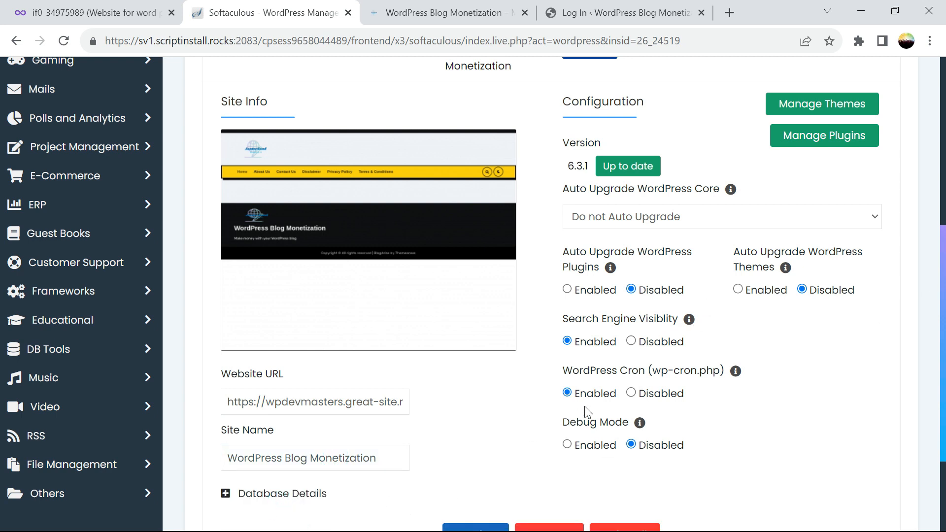
left_click_drag(944, 314, 934, 226)
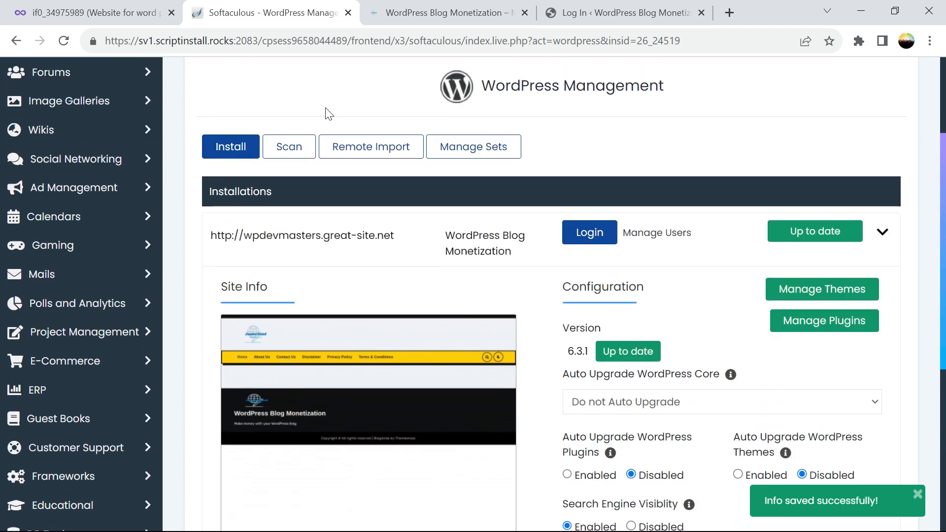
Reload the Softaculous installation page showing the https URL, then log in to the WordPress admin dashboard.
left_click(64, 41)
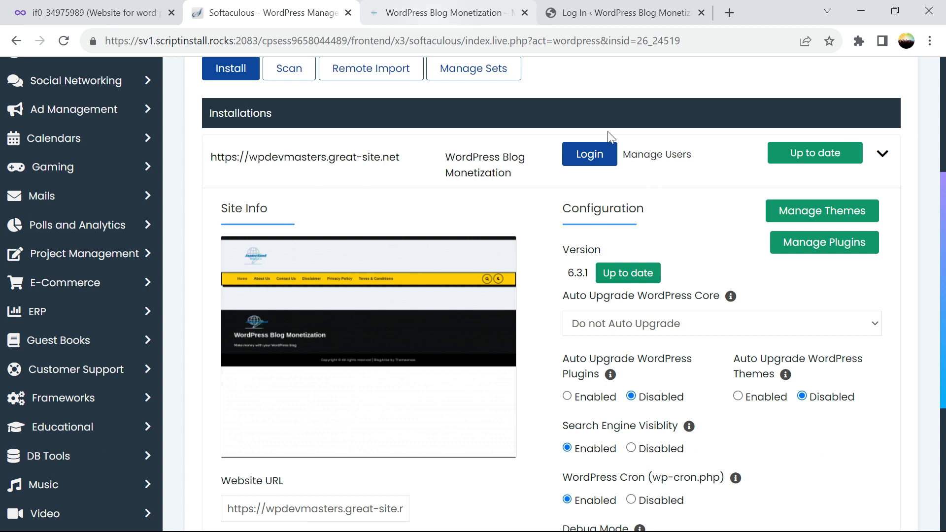
left_click(569, 20)
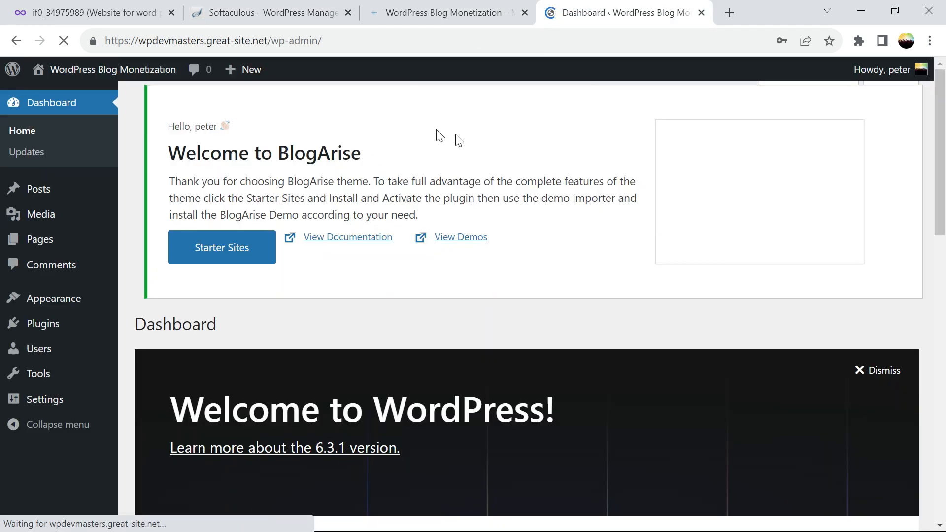
left_click(450, 12)
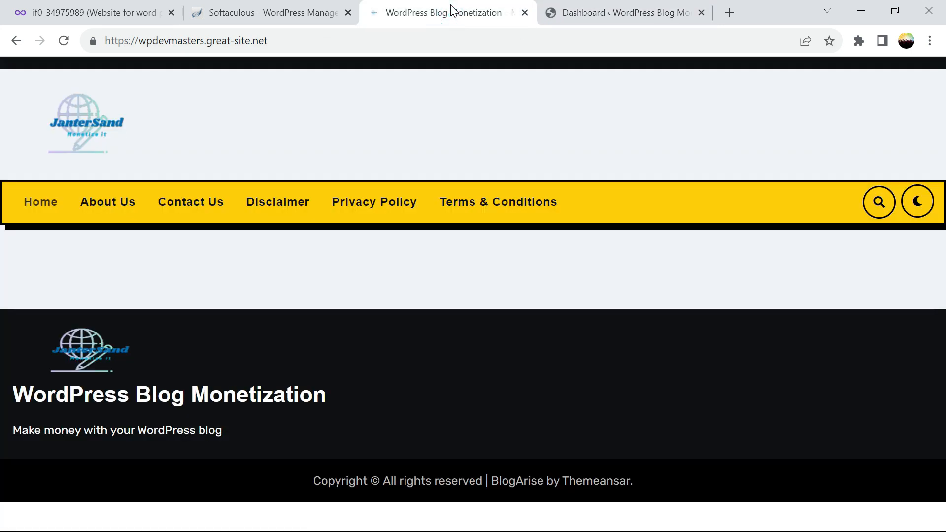
left_click(297, 12)
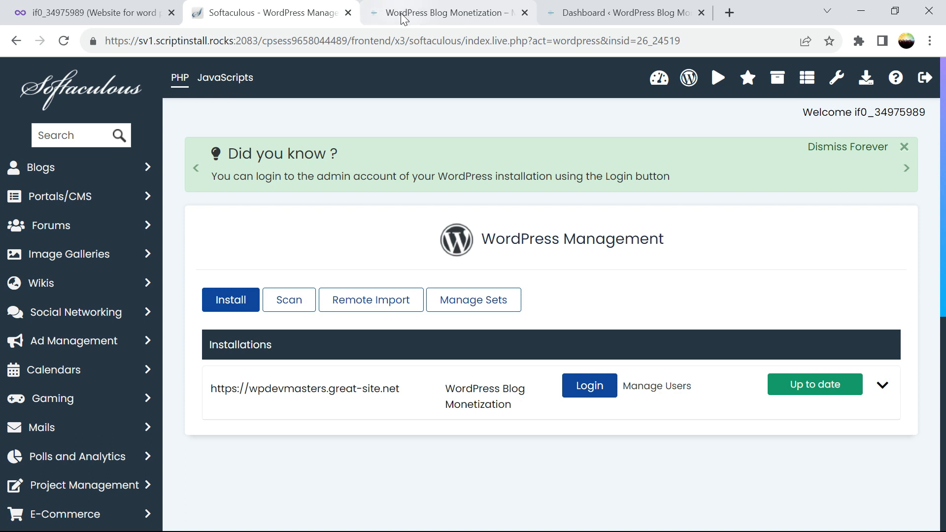
left_click(401, 14)
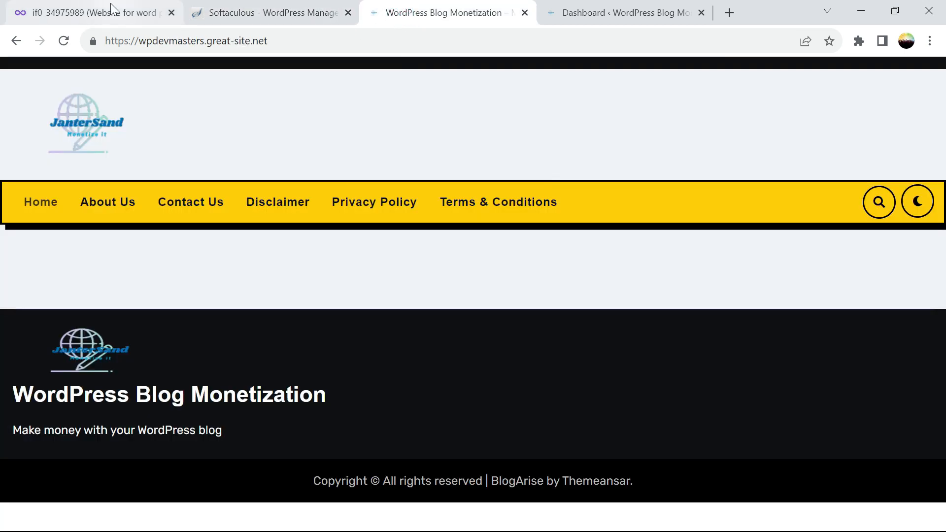
Close the InfinityFree account tab and view the WordPress Blog Monetization homepage over https.
left_click(109, 12)
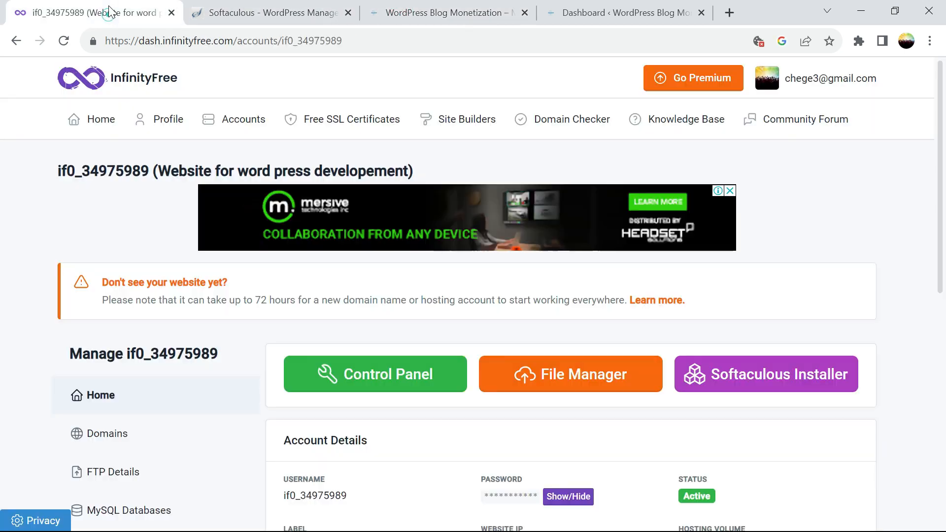
left_click(171, 13)
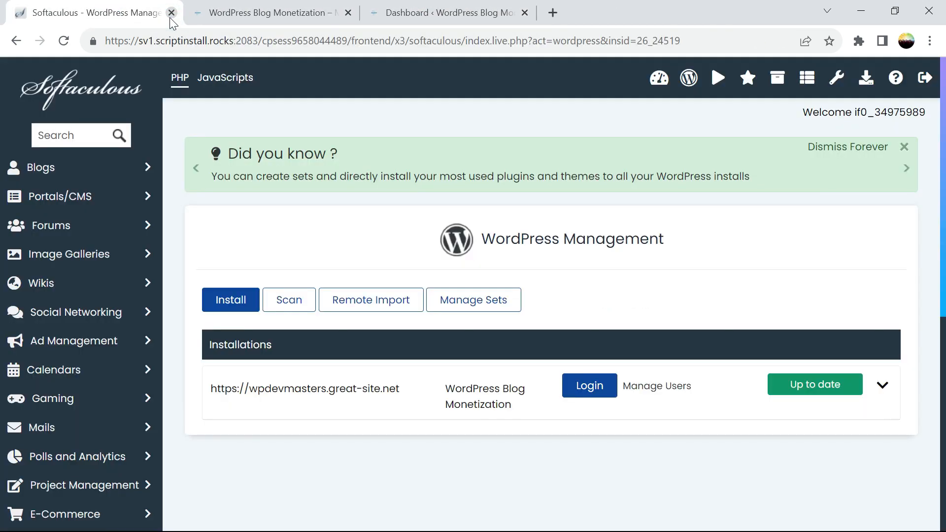
left_click(247, 15)
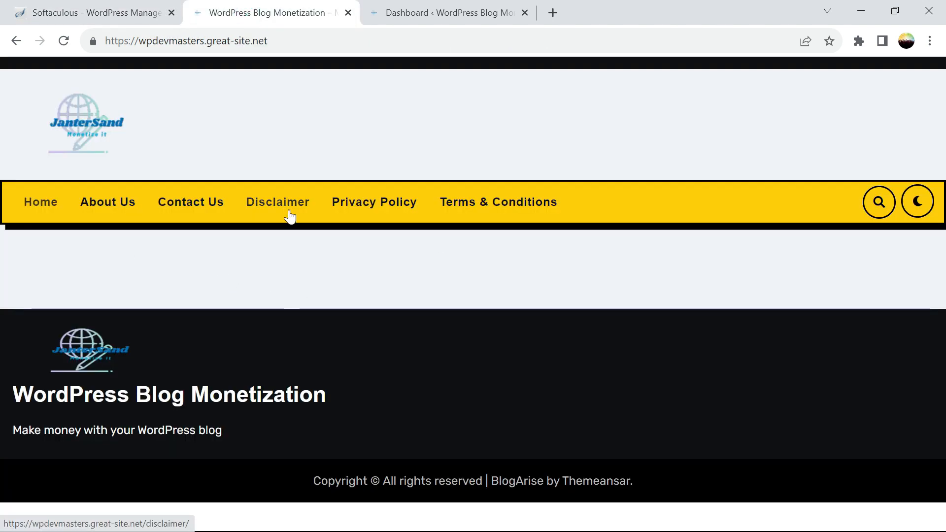
left_click(117, 15)
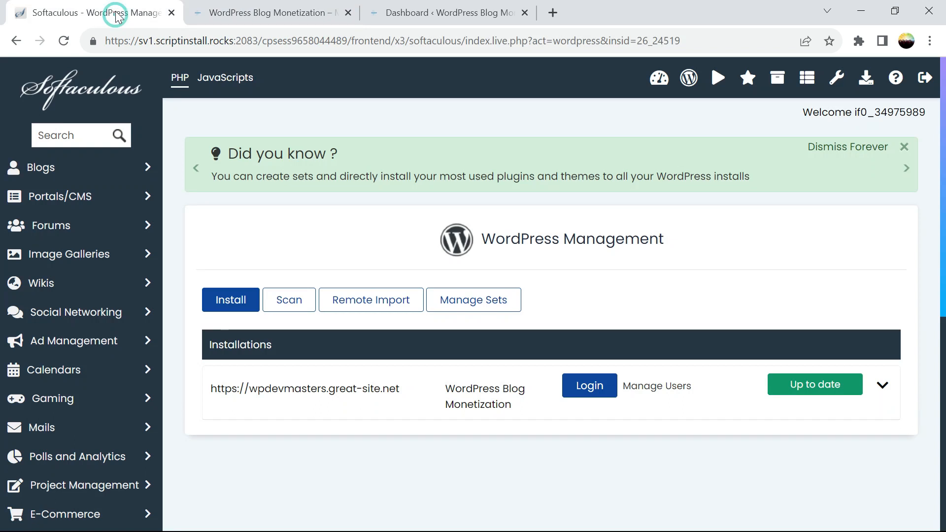
left_click(554, 13)
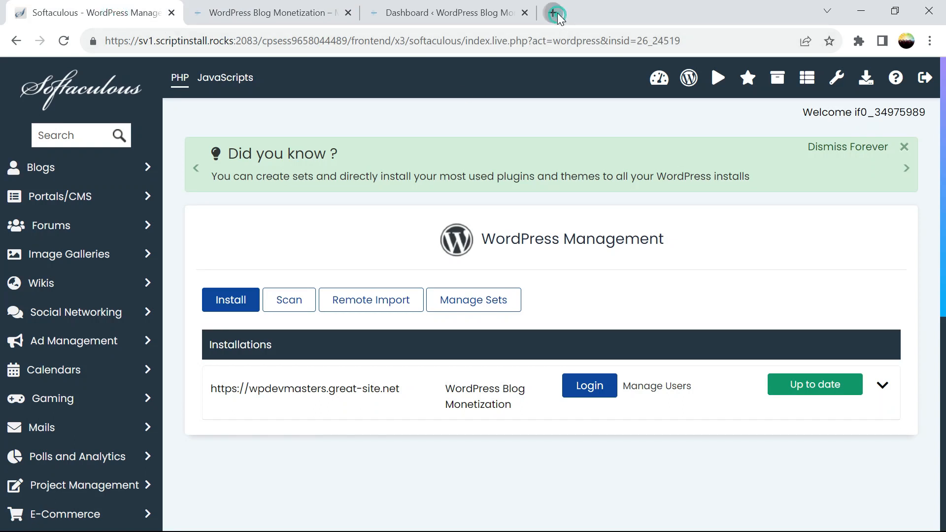
left_click(259, 12)
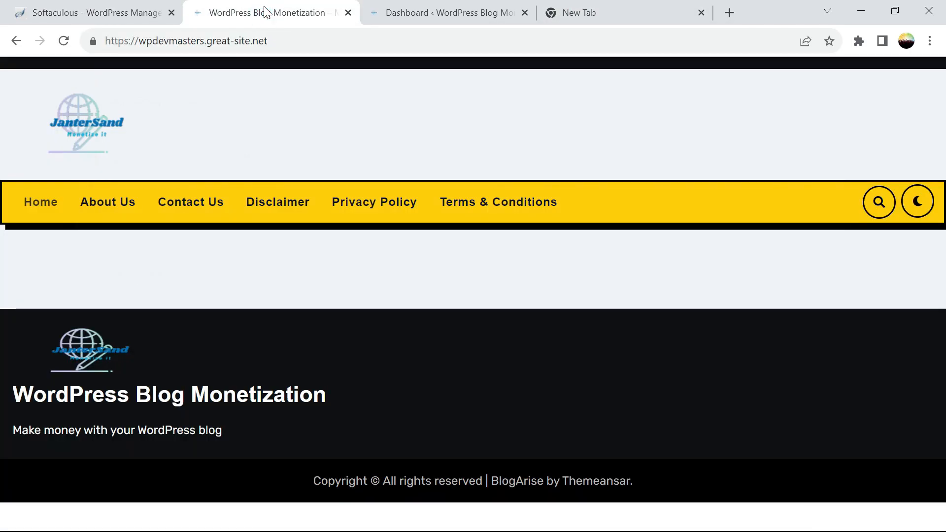